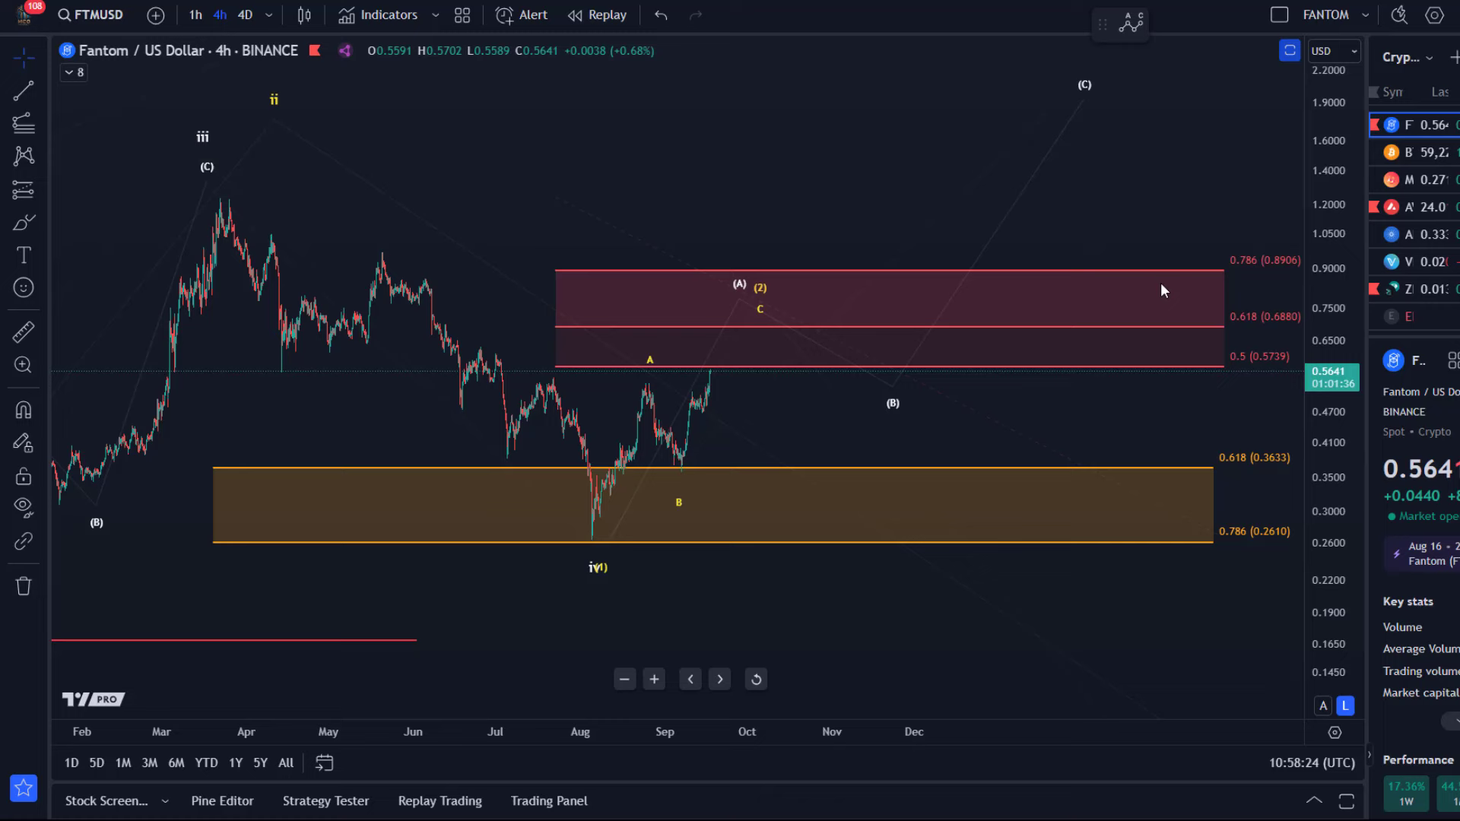
Pan the FTM/USD 4h chart so March–December, the wave labels and both Fib zones fill the view
{"action": "mouse_move", "coordinate": [768, 114]}
{"action": "left_mouse_down"}
{"action": "mouse_move", "coordinate": [632, 337]}
{"action": "mouse_move", "coordinate": [651, 316]}
{"action": "left_mouse_up"}
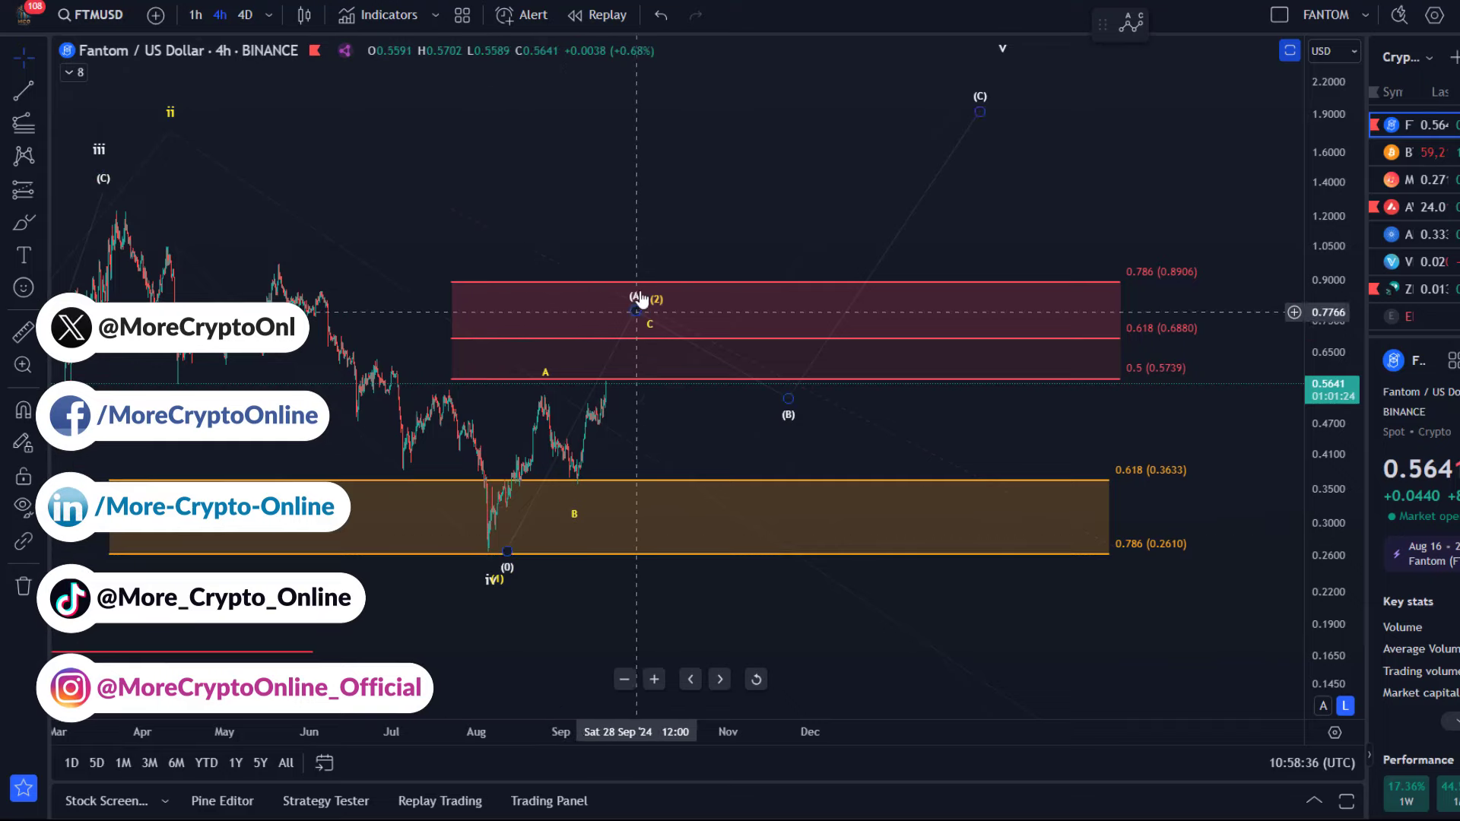
Nudge the projected wave's C point and lower its (2) point inside the upper red Fib zone
{"action": "left_click", "coordinate": [625, 347]}
{"action": "left_click_drag", "start_coordinate": [625, 343], "coordinate": [634, 336]}
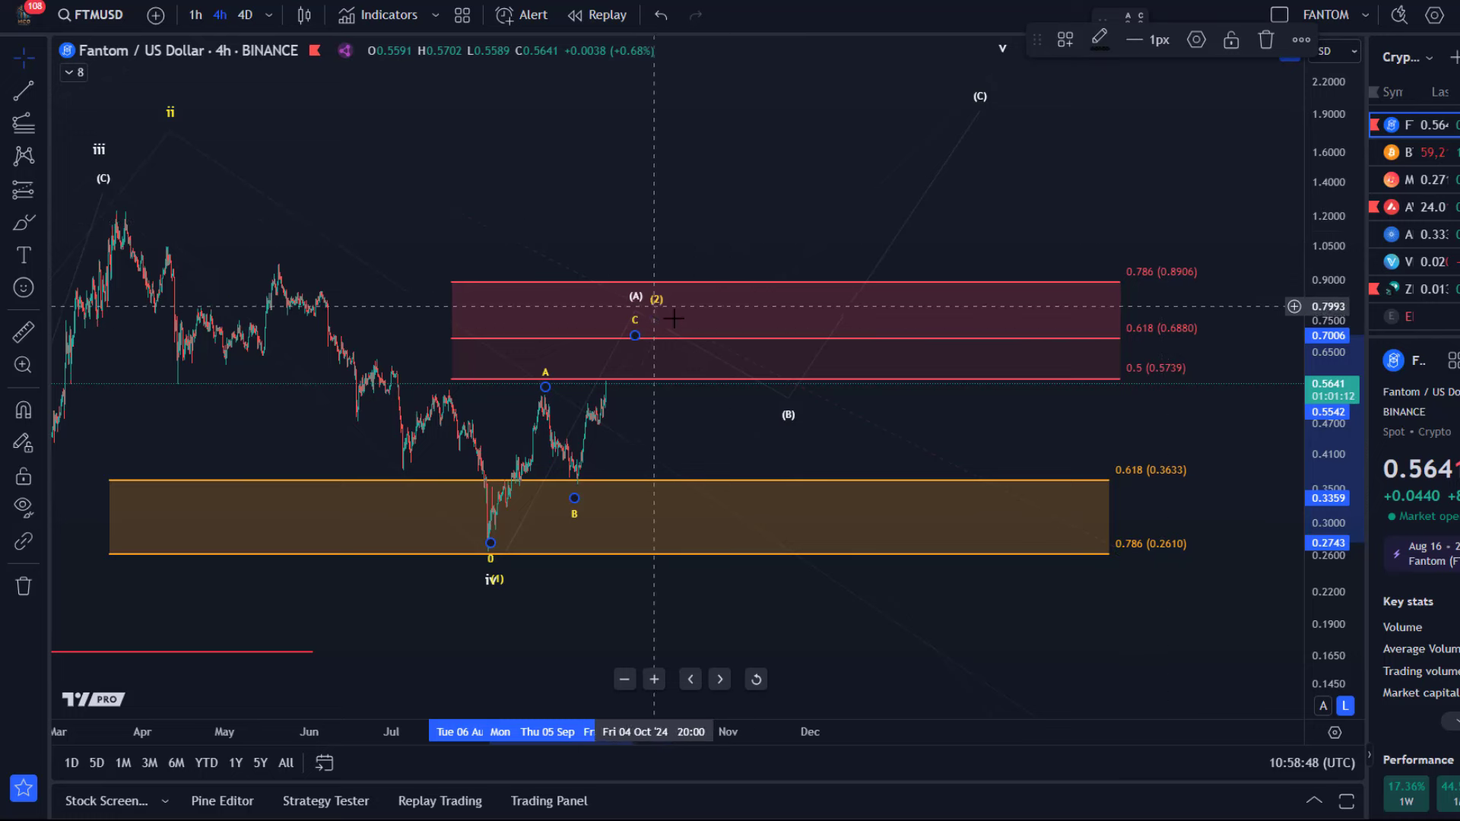
{"action": "mouse_move", "coordinate": [660, 314]}
{"action": "left_mouse_down"}
{"action": "mouse_move", "coordinate": [648, 322]}
{"action": "mouse_move", "coordinate": [928, 557]}
{"action": "left_mouse_up"}
Sketch a red Brush path from C down into the orange zone, then undo it
{"action": "left_click", "coordinate": [23, 222]}
{"action": "mouse_move", "coordinate": [818, 562]}
{"action": "left_mouse_down"}
{"action": "mouse_move", "coordinate": [913, 605]}
{"action": "mouse_move", "coordinate": [977, 494]}
{"action": "left_mouse_up"}
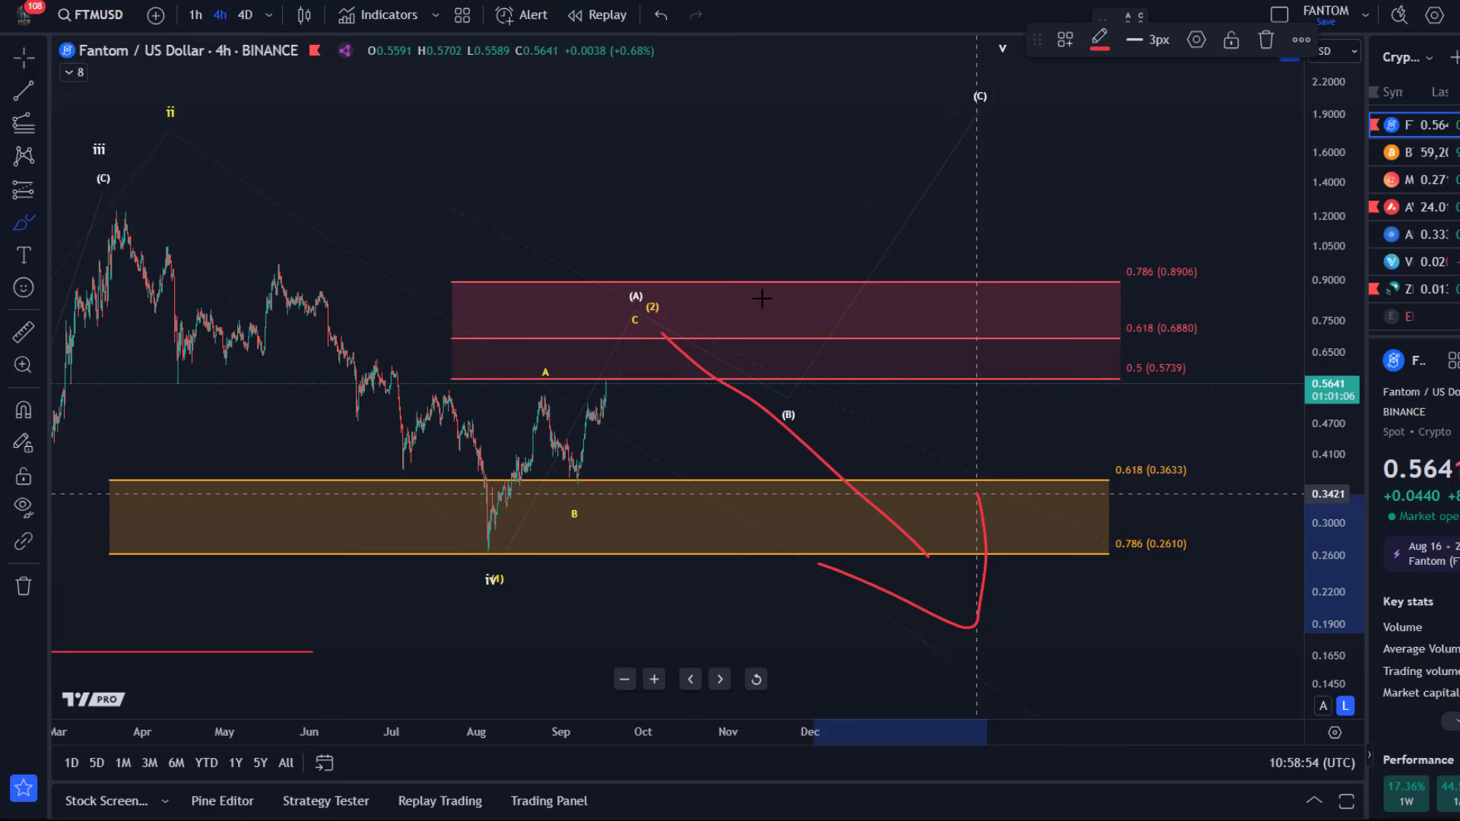
{"action": "left_click", "coordinate": [660, 14]}
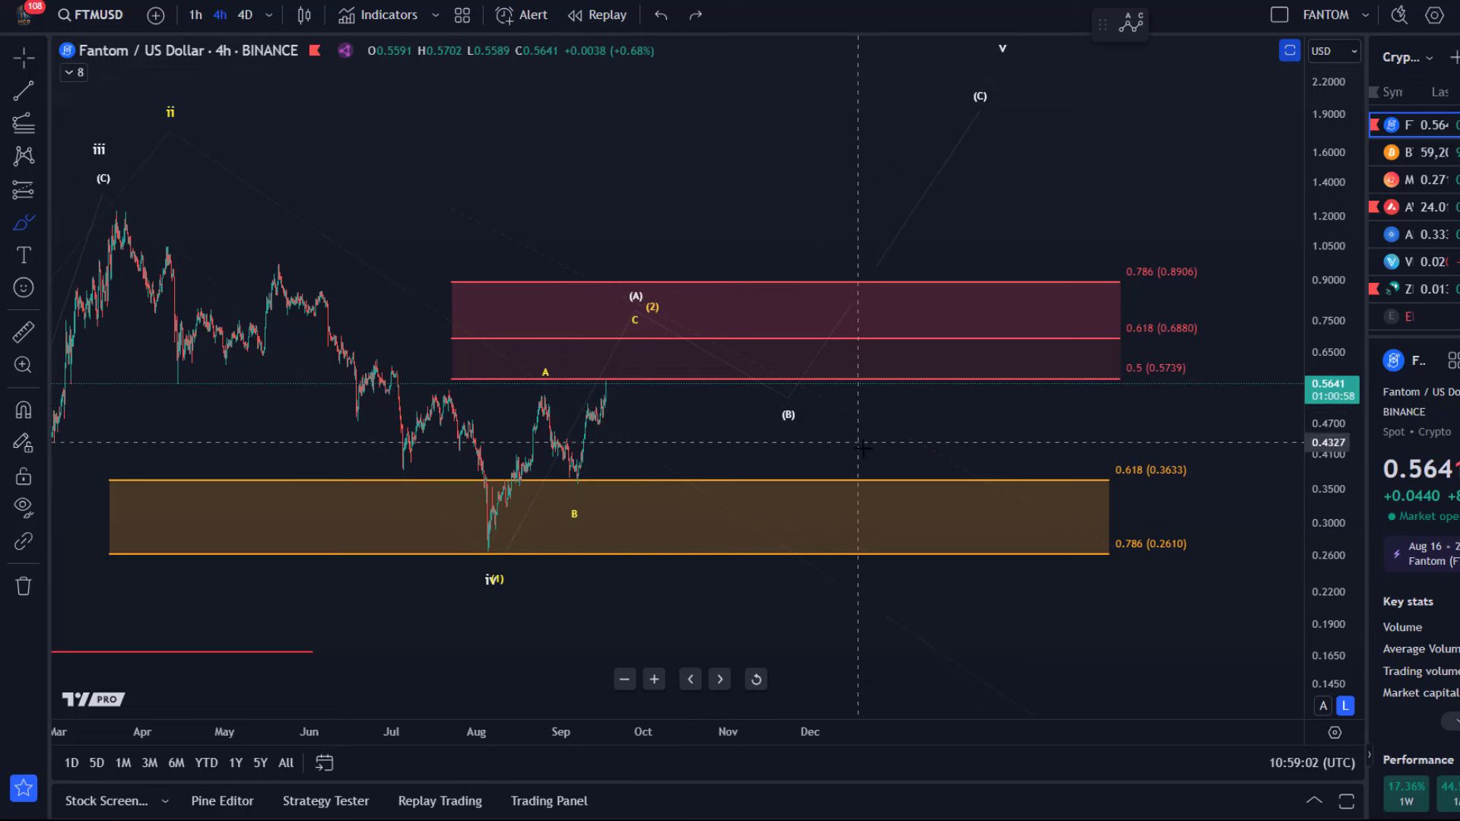
Sketch the expected red path from the August low up to (2) and down to (B), then undo it
{"action": "left_click", "coordinate": [479, 568]}
{"action": "left_click_drag", "start_coordinate": [512, 493], "coordinate": [654, 315]}
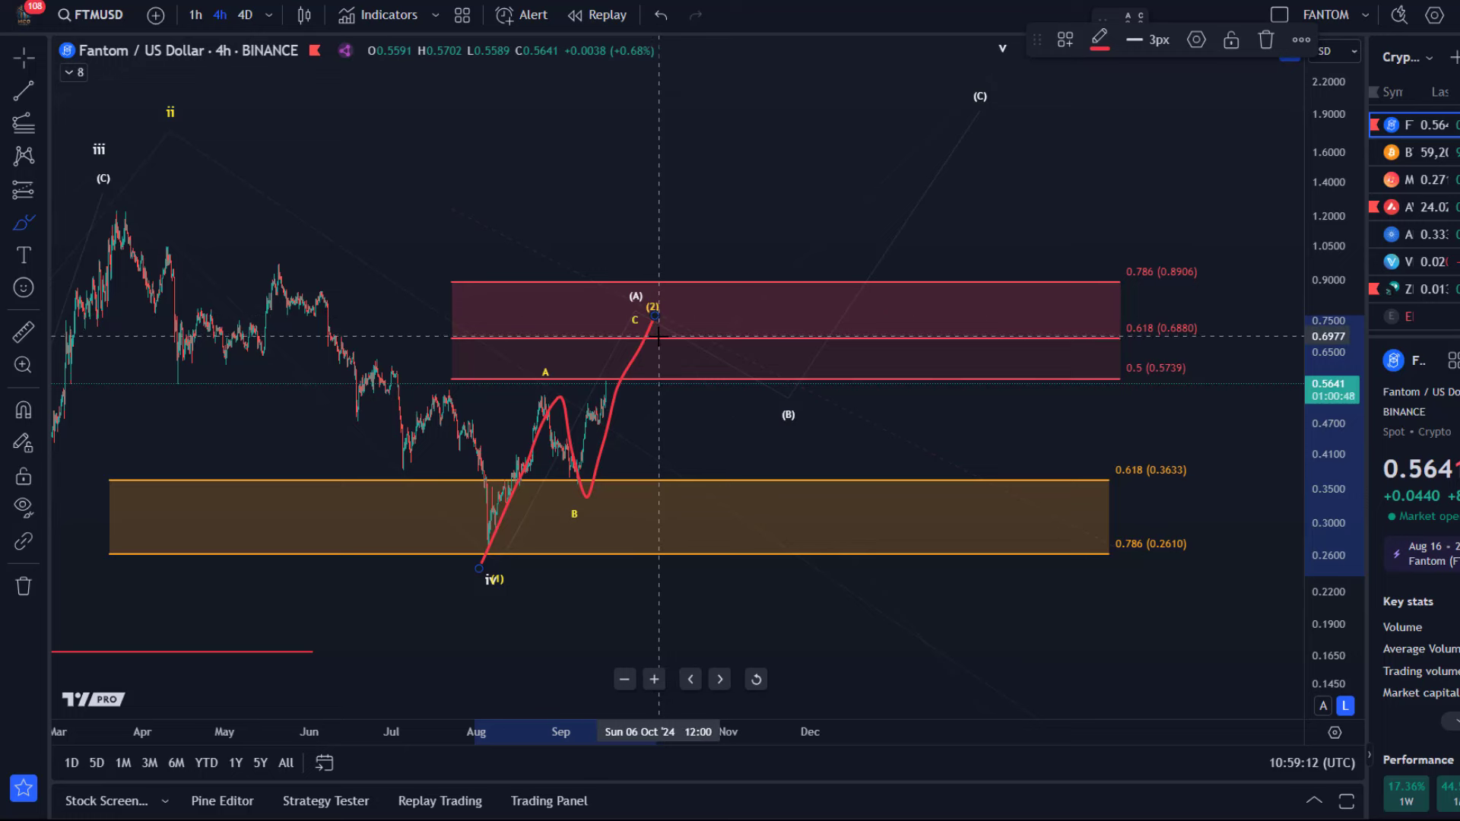
{"action": "mouse_move", "coordinate": [658, 330]}
{"action": "left_mouse_down"}
{"action": "mouse_move", "coordinate": [675, 402]}
{"action": "mouse_move", "coordinate": [752, 364]}
{"action": "mouse_move", "coordinate": [794, 424]}
{"action": "left_mouse_up"}
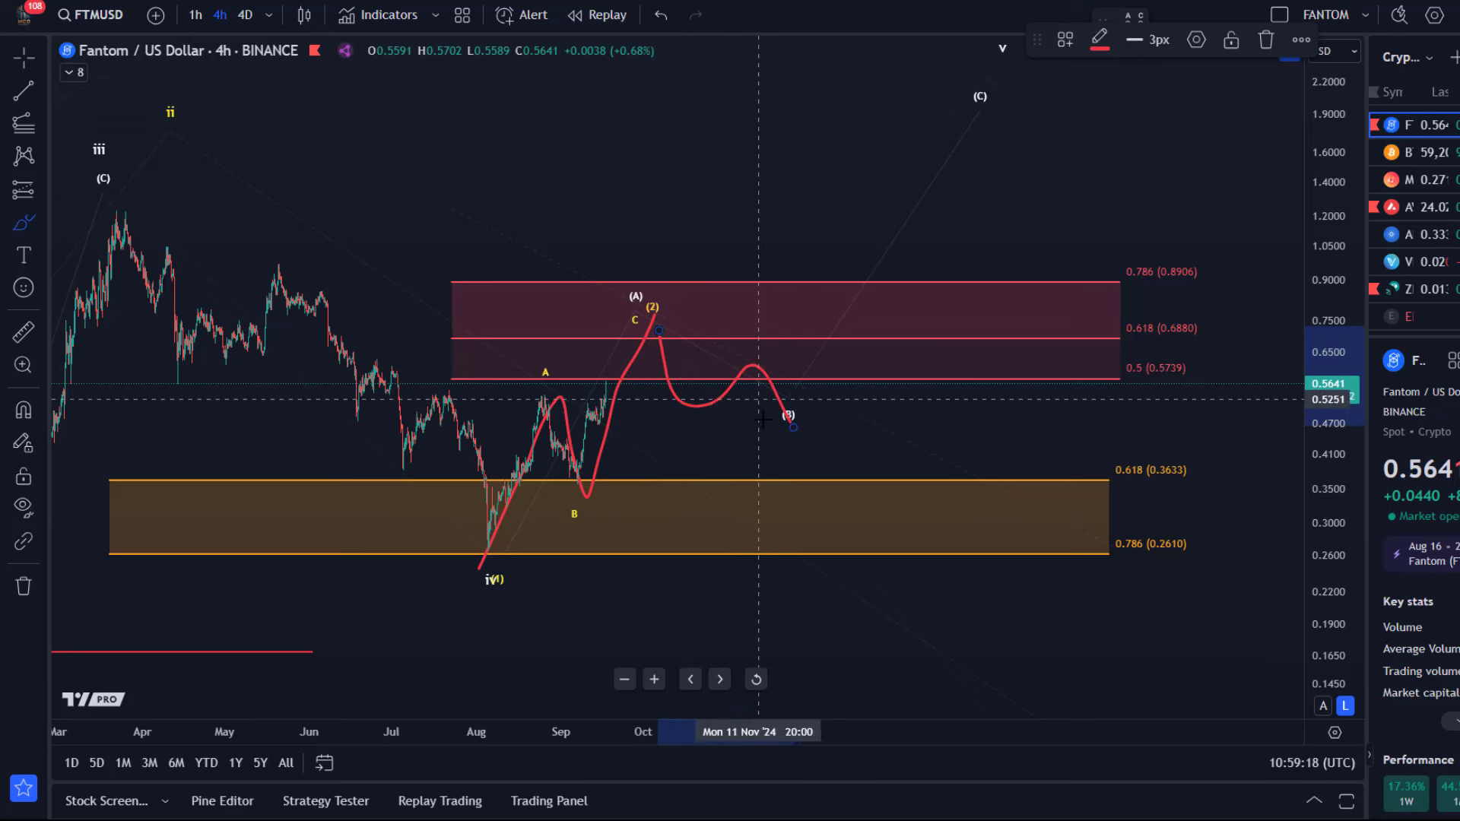
{"action": "mouse_move", "coordinate": [758, 403]}
{"action": "left_mouse_down"}
{"action": "mouse_move", "coordinate": [899, 423]}
{"action": "mouse_move", "coordinate": [842, 379]}
{"action": "mouse_move", "coordinate": [961, 92]}
{"action": "left_mouse_up"}
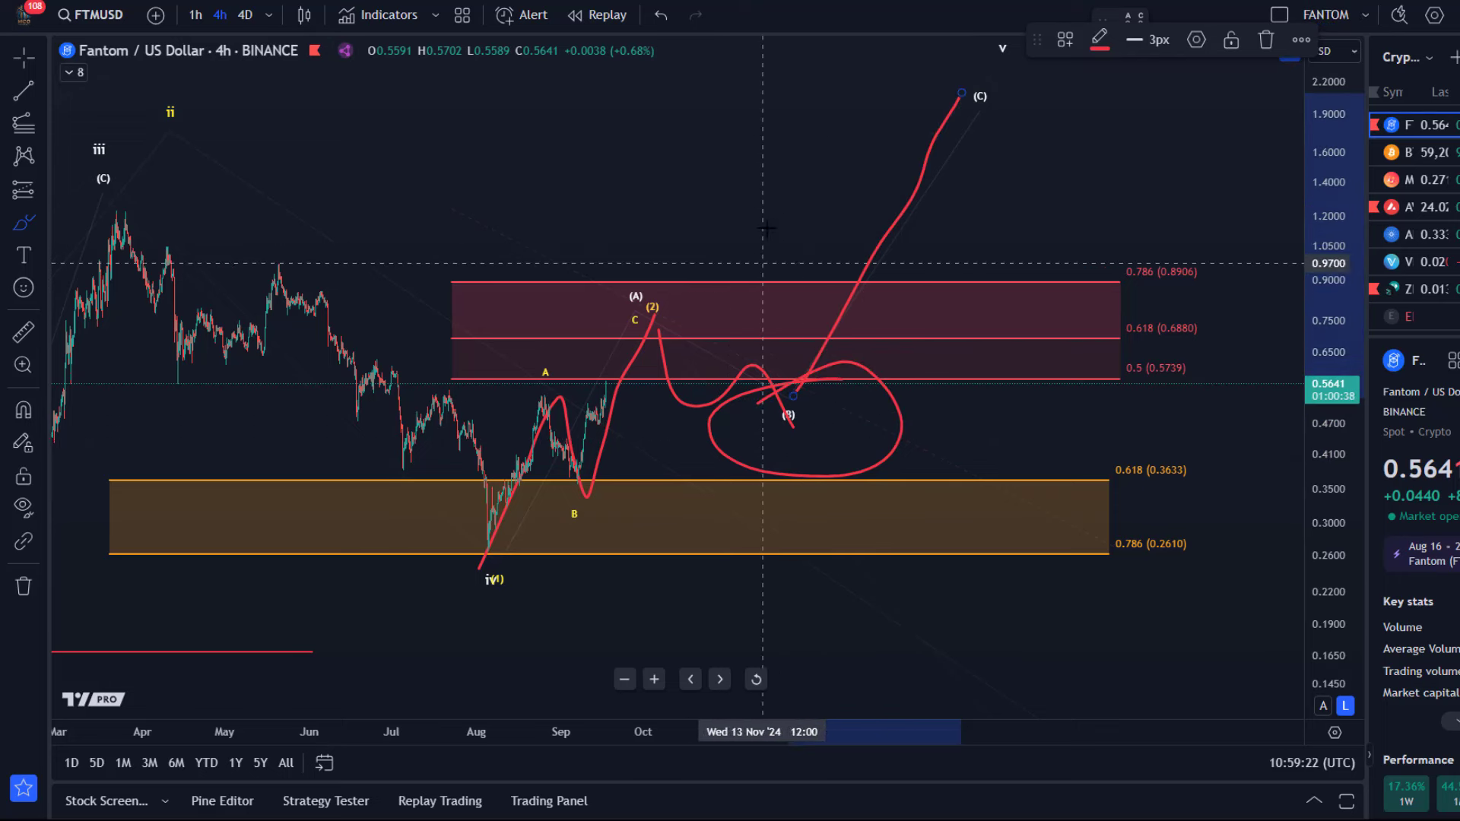
{"action": "left_click", "coordinate": [660, 15]}
{"action": "left_click", "coordinate": [660, 14]}
{"action": "left_click", "coordinate": [660, 15]}
{"action": "left_click", "coordinate": [660, 15]}
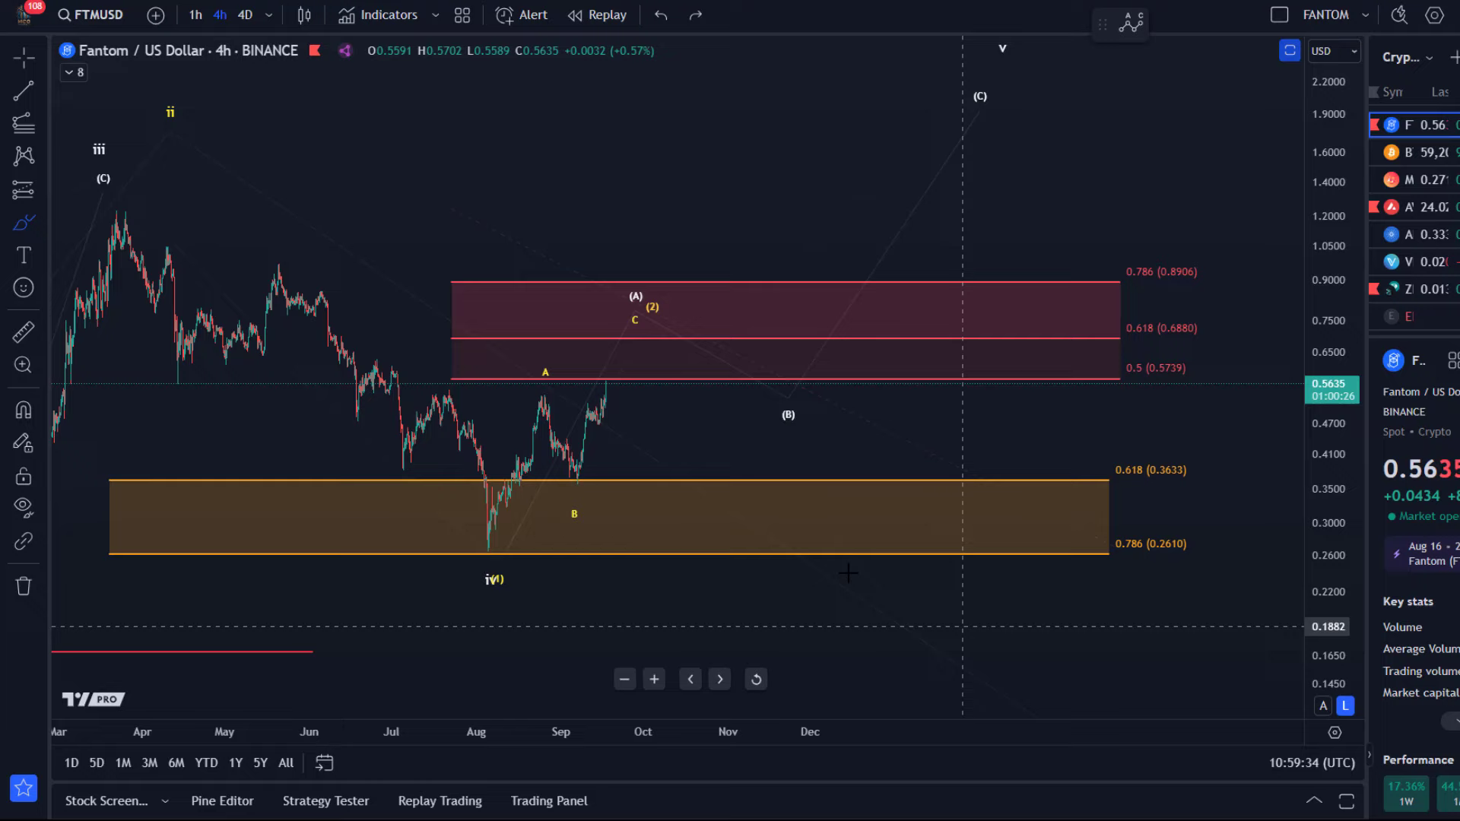
Pan and zoom the chart to show Dec 2023 to Dec 2024, then switch to Discord
{"action": "left_click_drag", "start_coordinate": [623, 567], "coordinate": [1390, 524]}
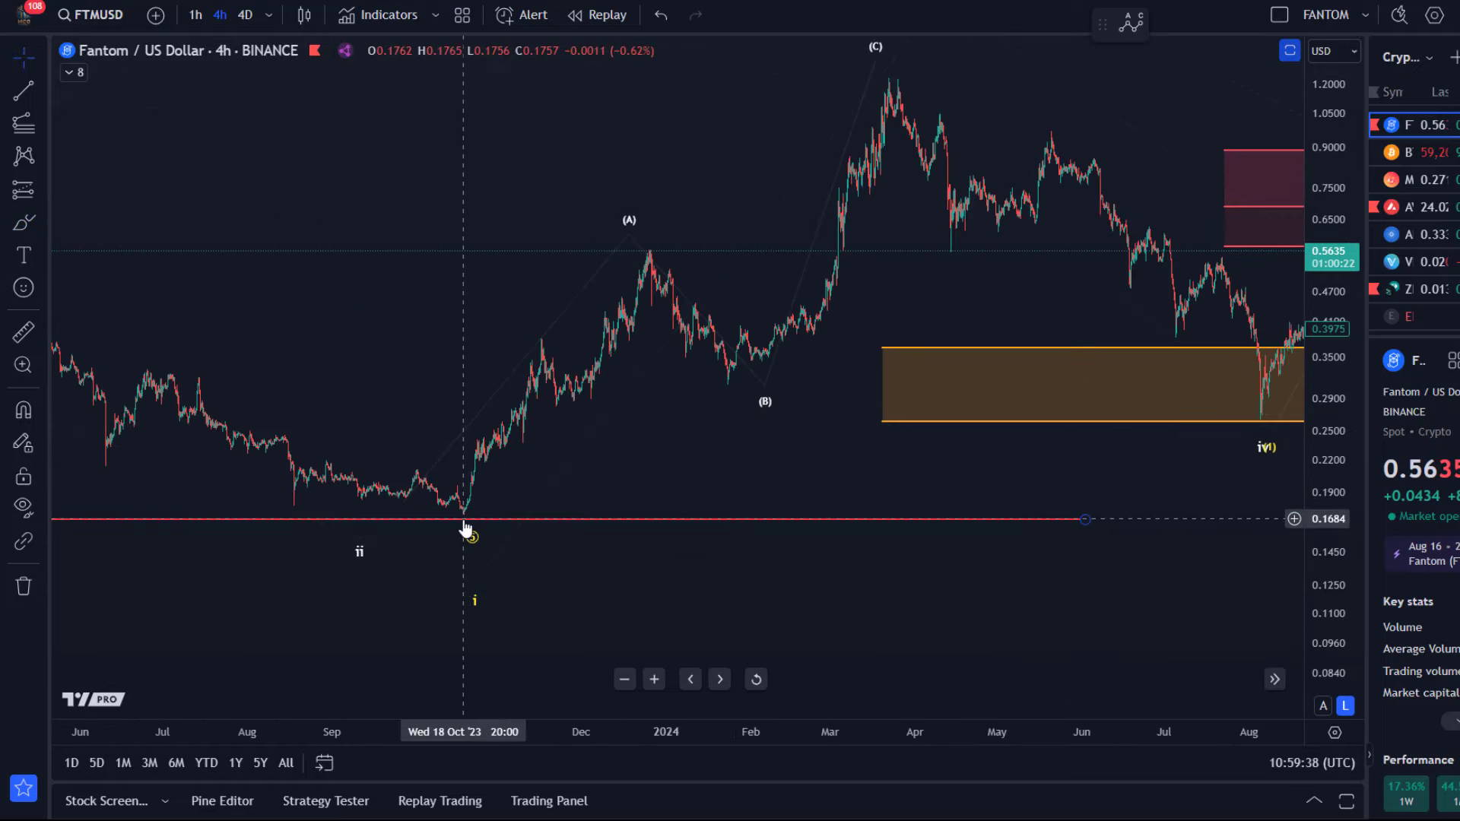
{"action": "left_click_drag", "start_coordinate": [1019, 590], "coordinate": [688, 658]}
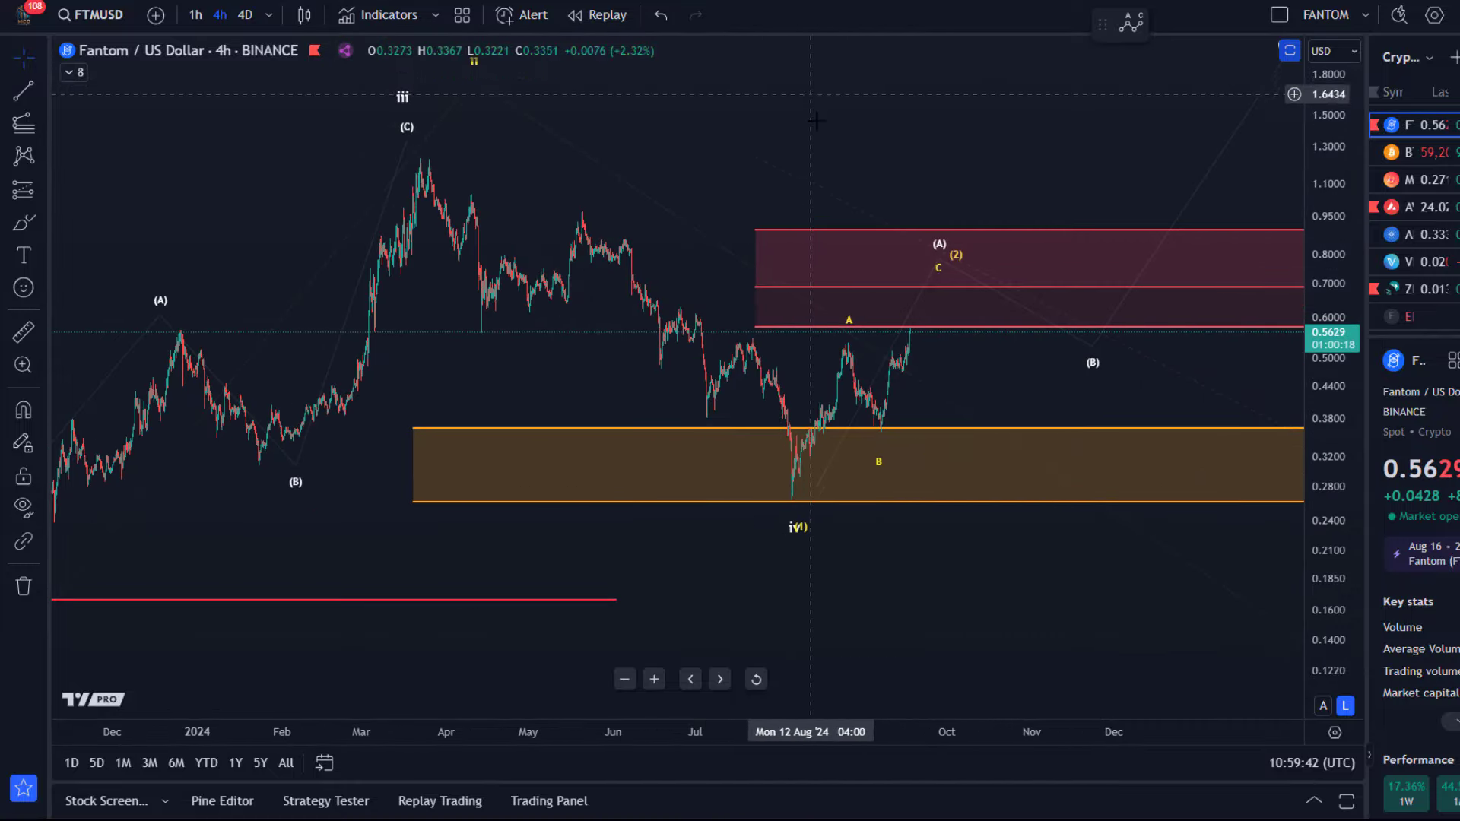
{"action": "scroll", "coordinate": [836, 221], "scroll_direction": "up", "scroll_amount": 2}
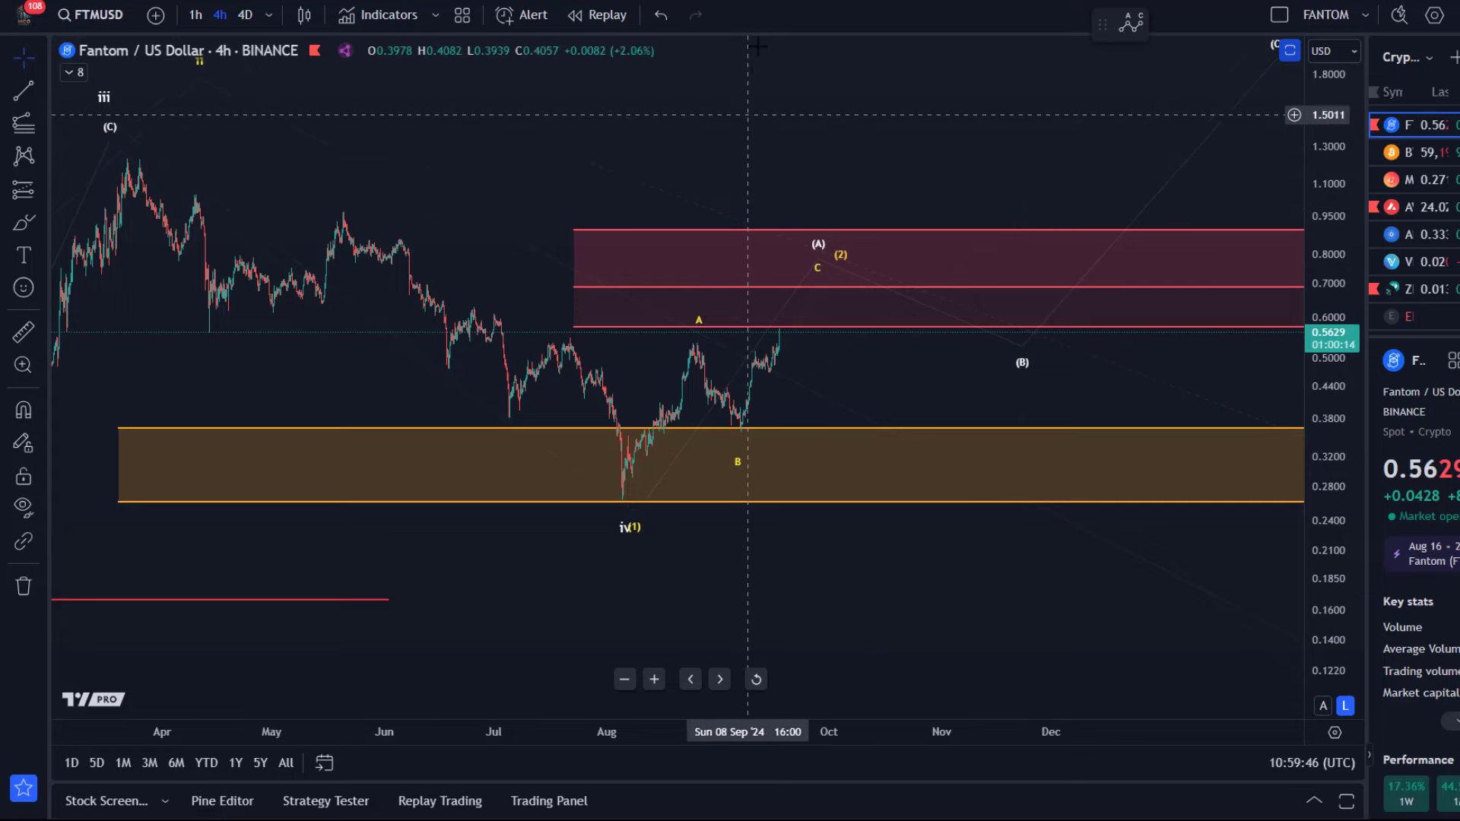
{"action": "key", "text": "alt+Tab"}
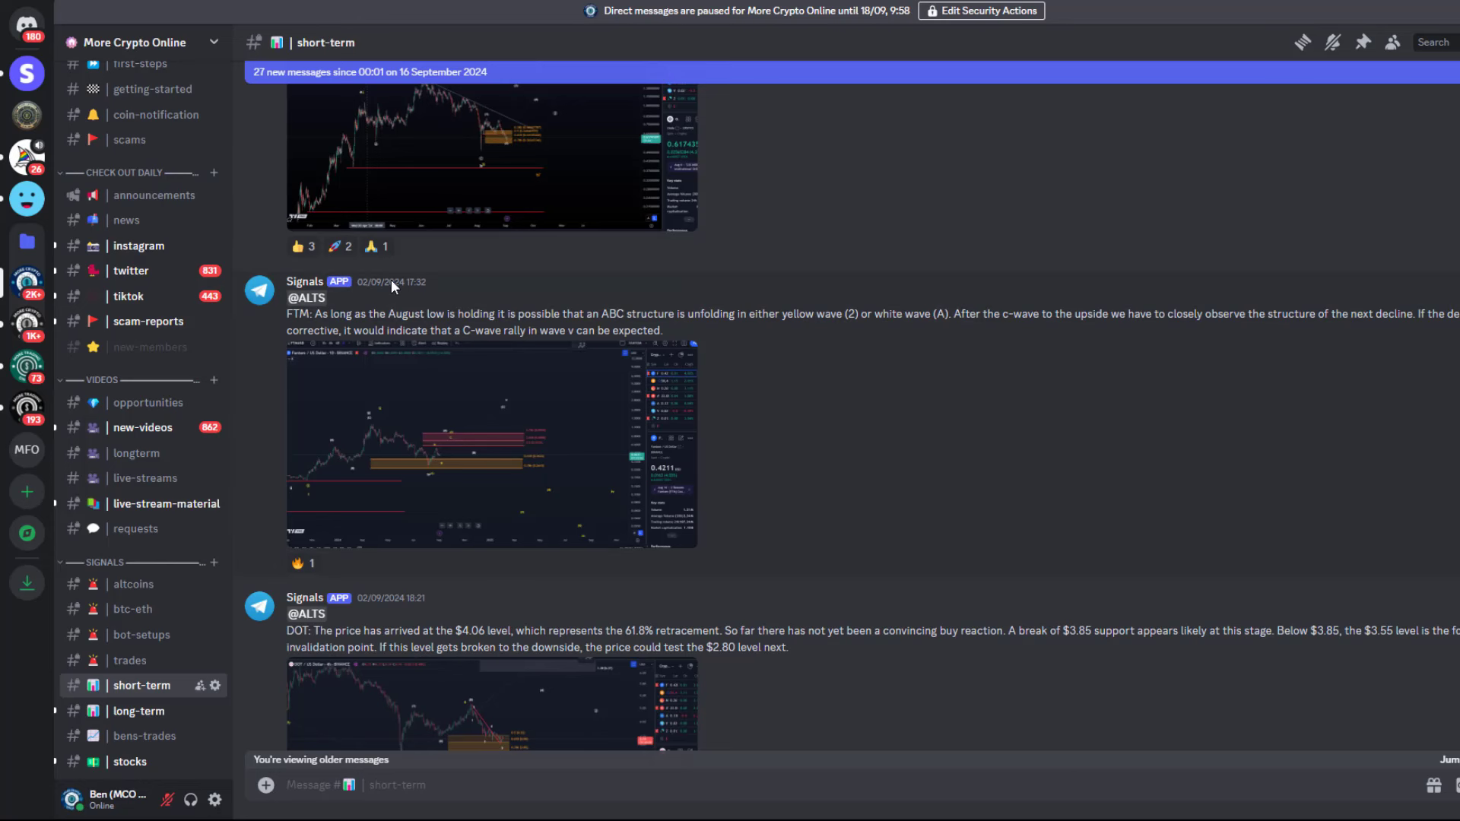
Enlarge the FTM signal post's chart image to full size and look it over
{"action": "left_click", "coordinate": [435, 424]}
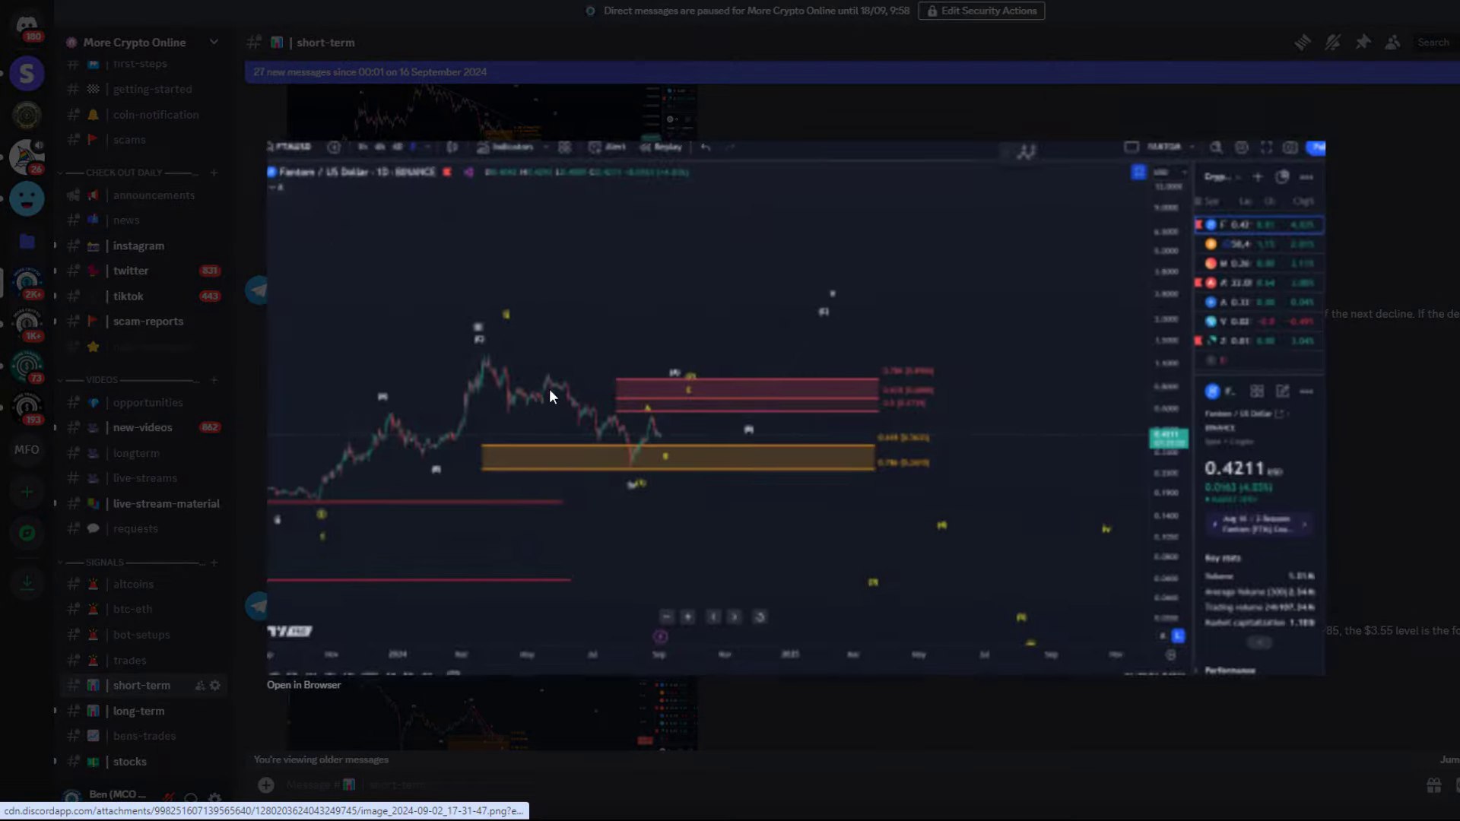
{"action": "left_click", "coordinate": [313, 686]}
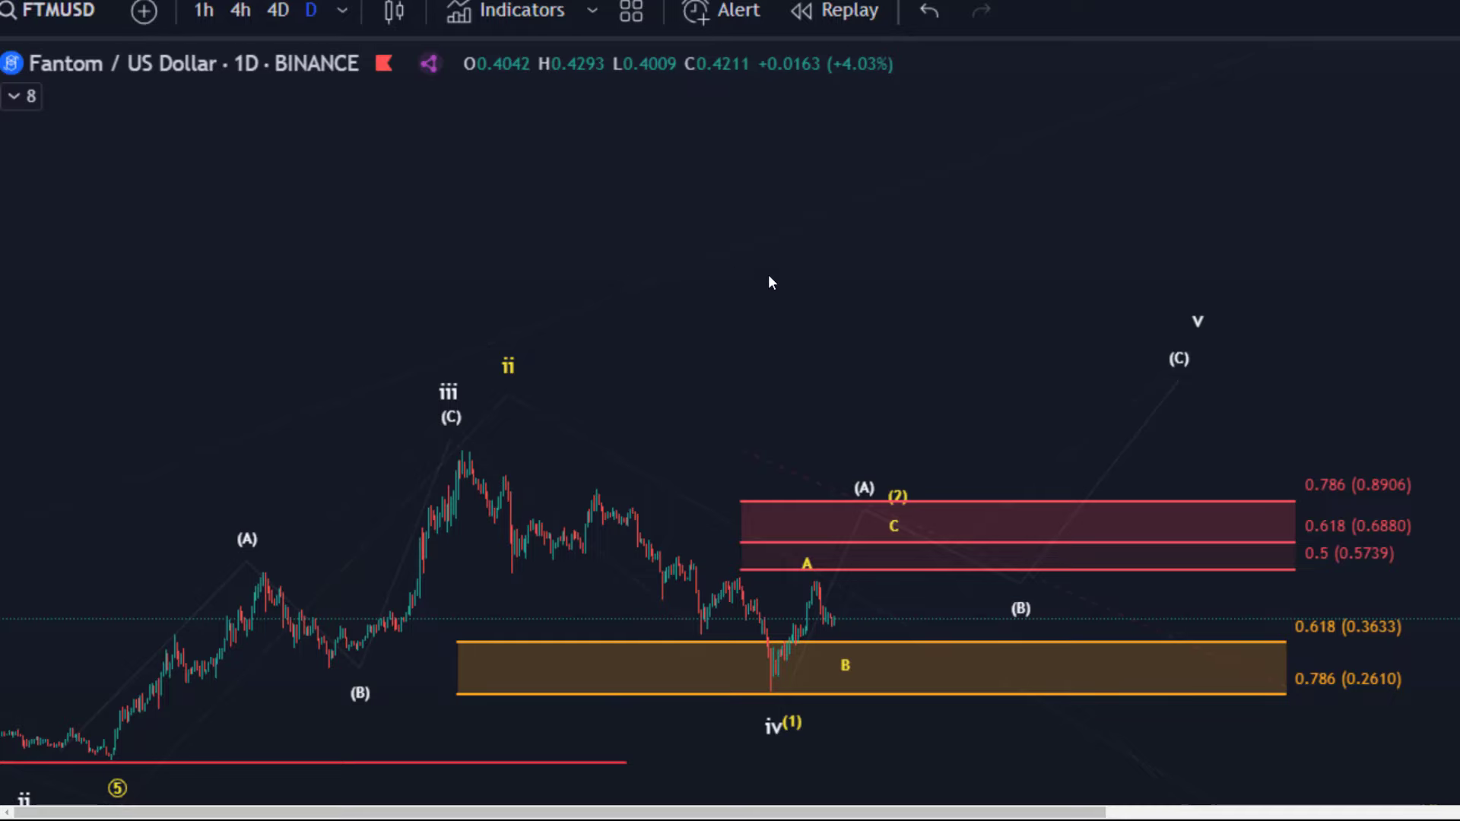
{"action": "scroll", "coordinate": [841, 410], "scroll_direction": "down", "scroll_amount": 3}
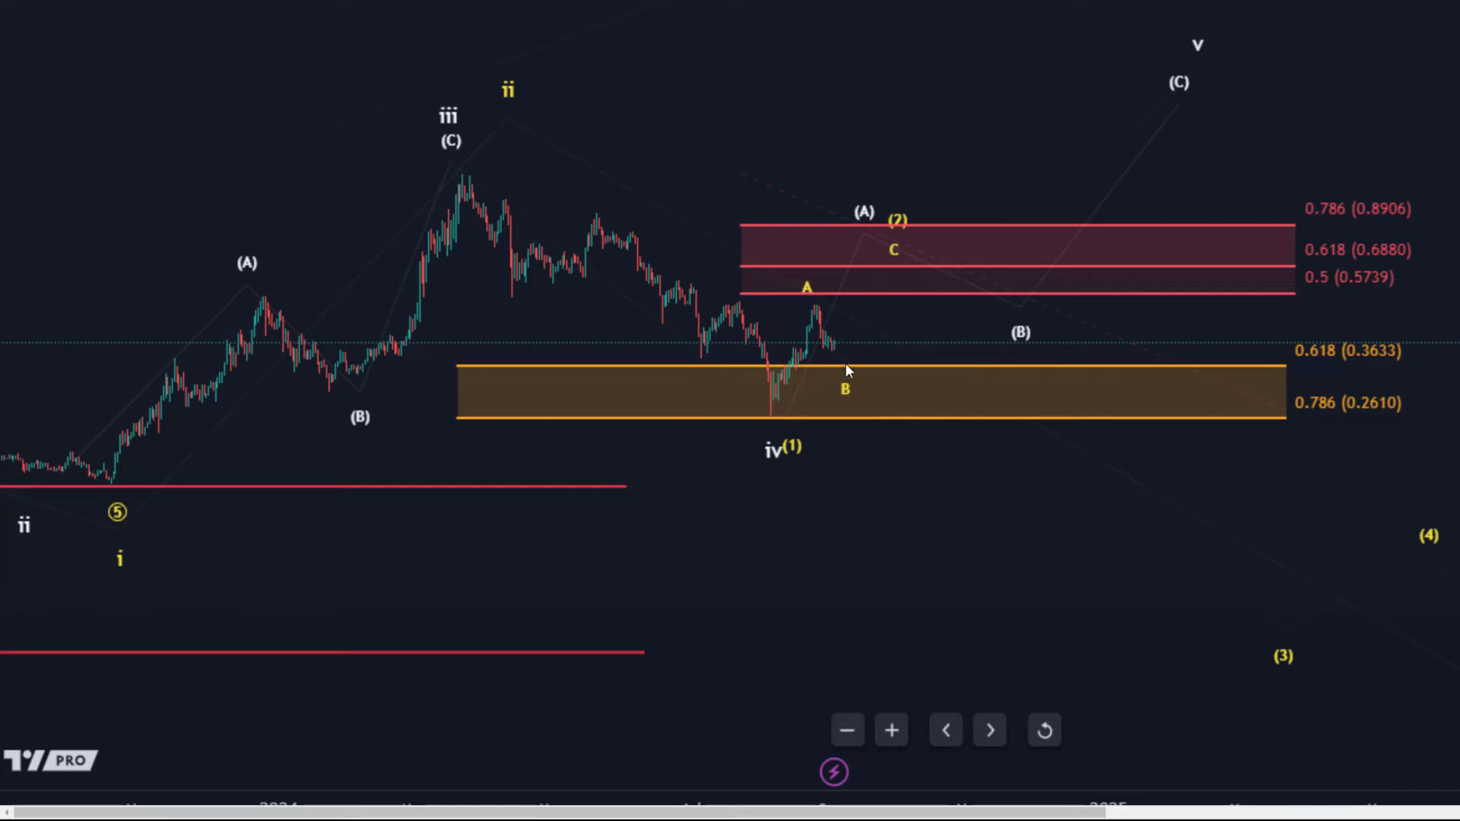
{"action": "mouse_move", "coordinate": [791, 815]}
{"action": "left_mouse_down"}
{"action": "mouse_move", "coordinate": [1254, 815]}
{"action": "mouse_move", "coordinate": [783, 796]}
{"action": "left_mouse_up"}
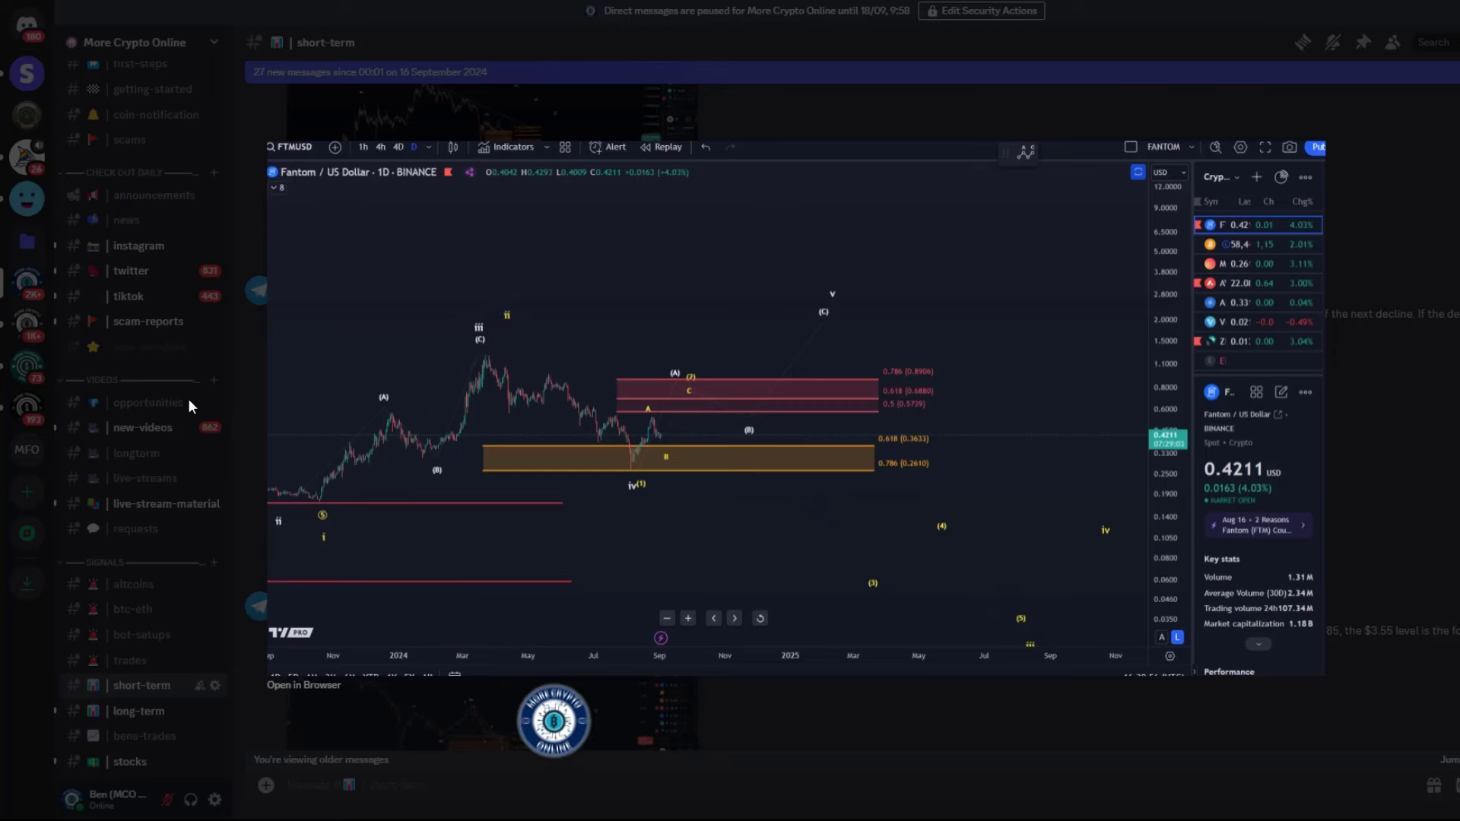
Close the viewer, reopen the FTM chart image once more, then close it
{"action": "left_click", "coordinate": [194, 412]}
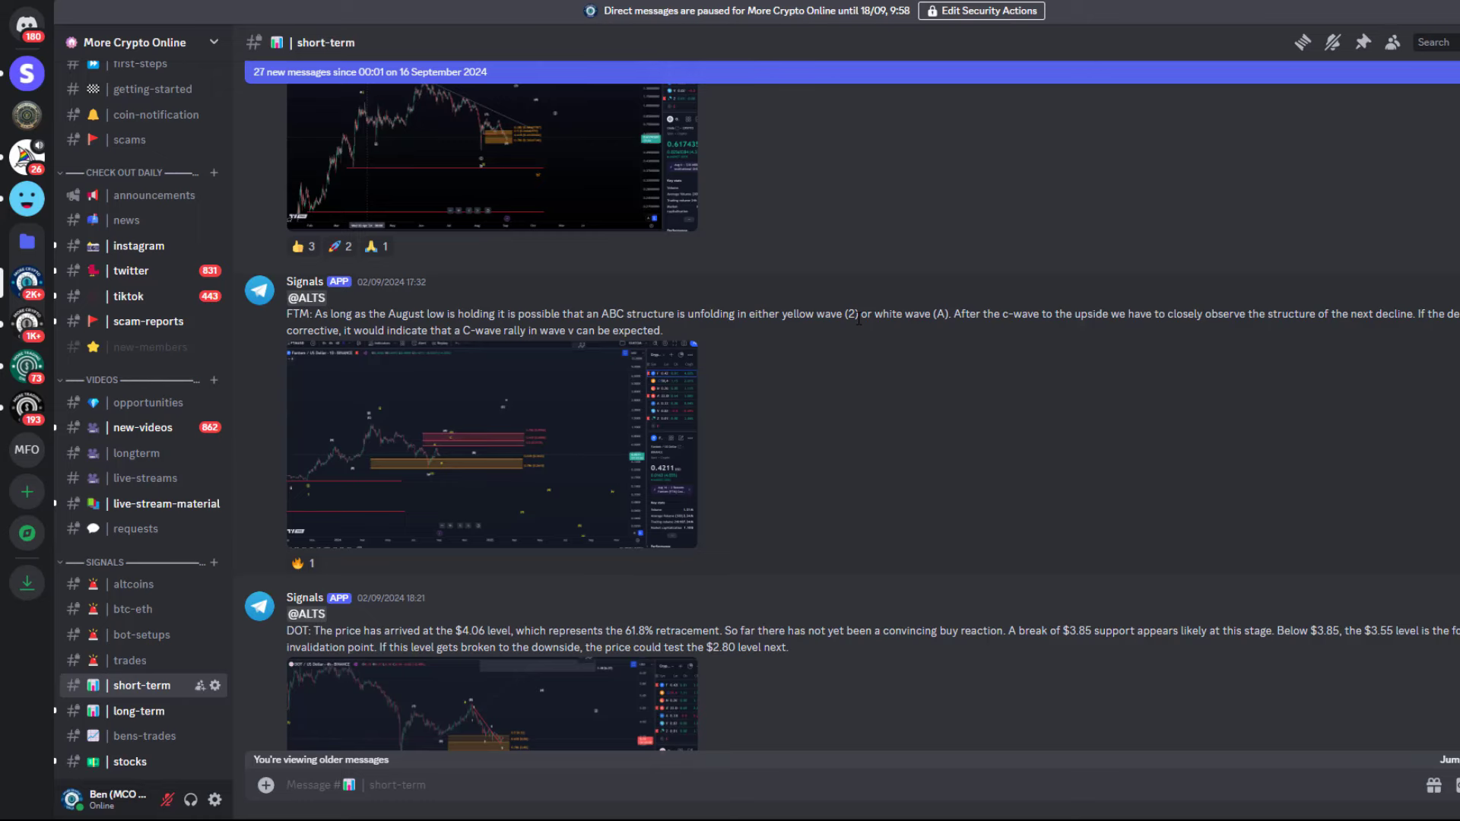
{"action": "left_click", "coordinate": [669, 411]}
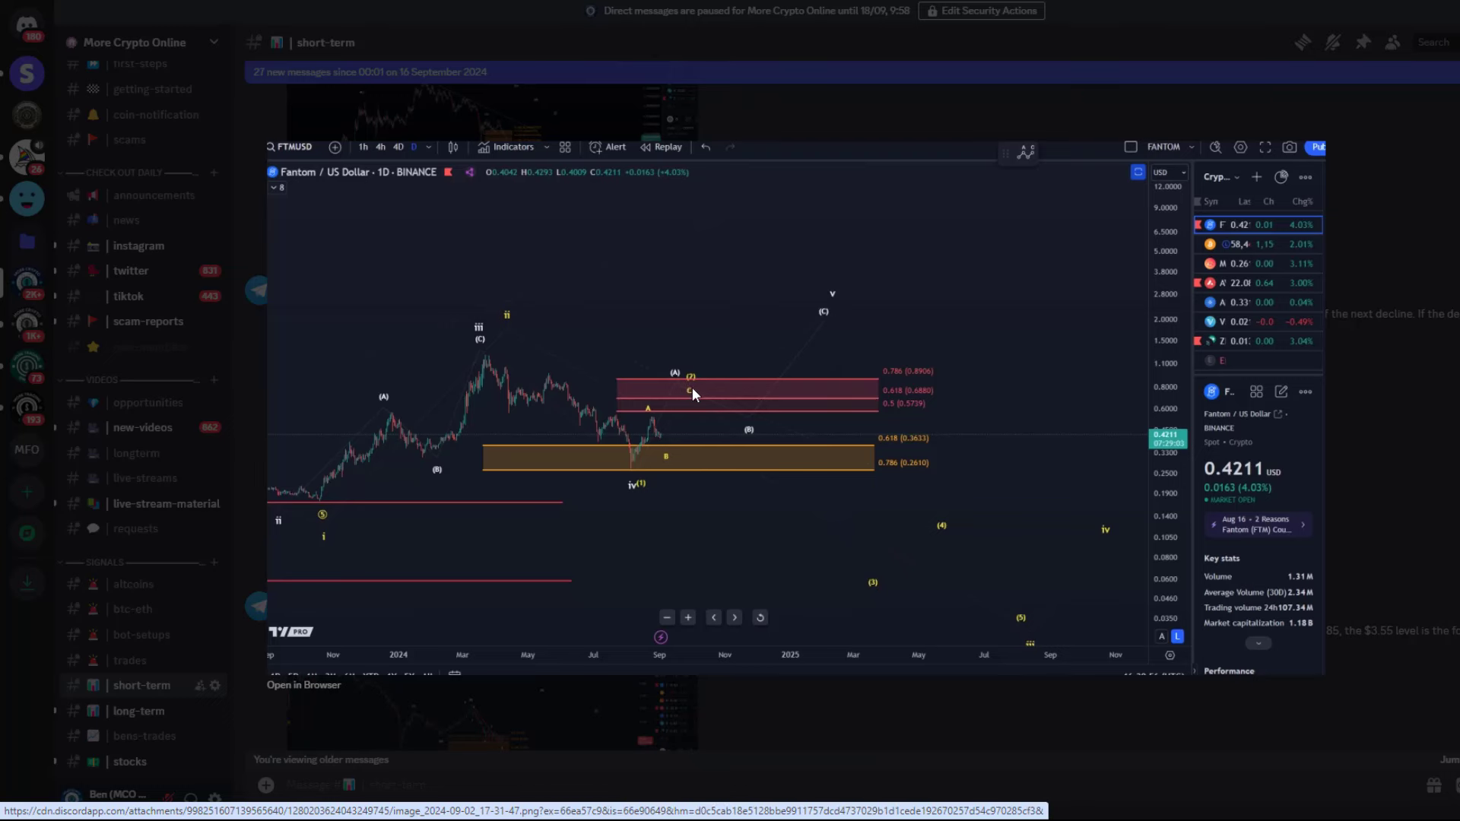
{"action": "left_click", "coordinate": [756, 73]}
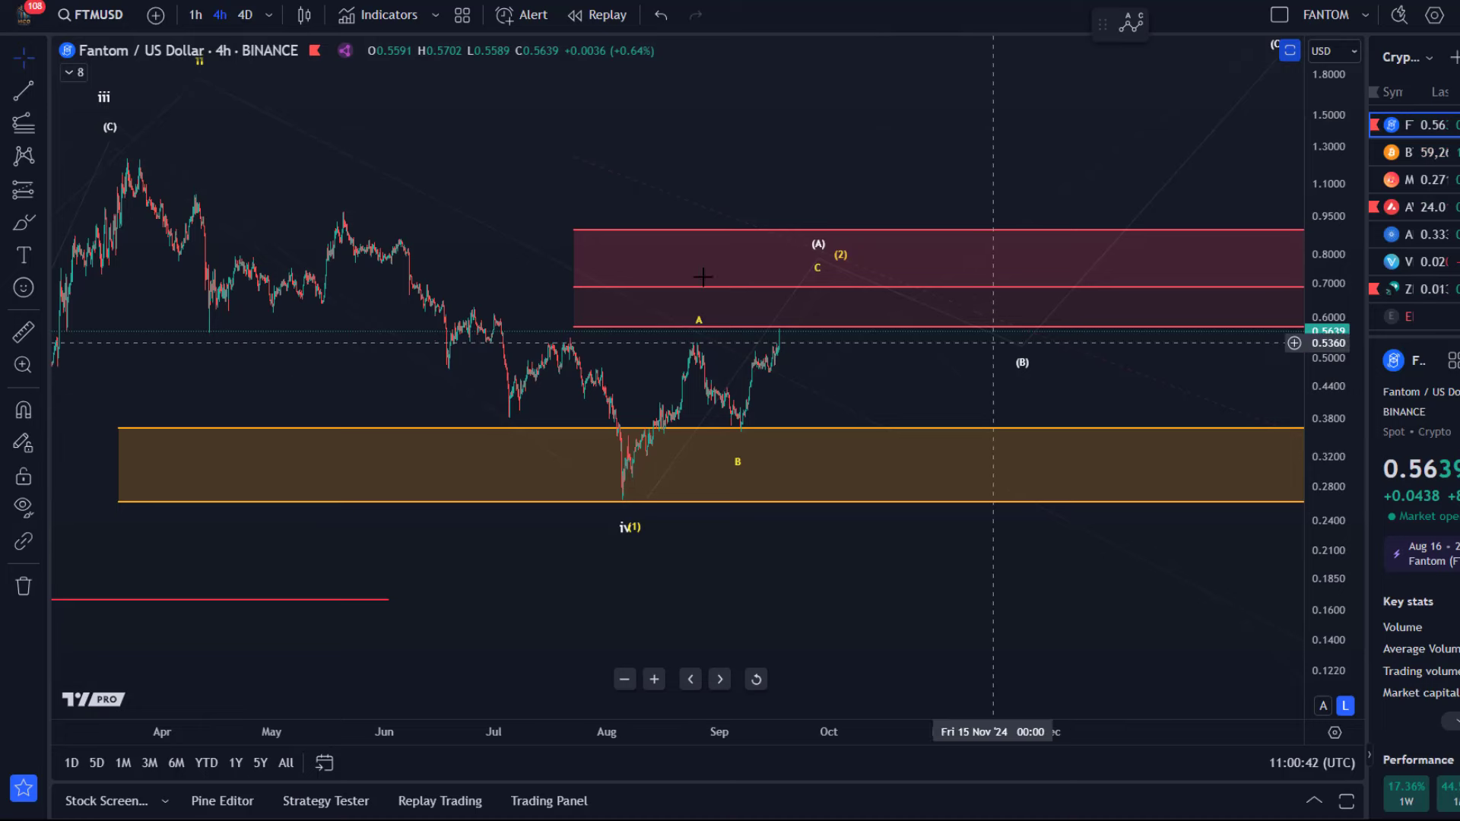
{"action": "mouse_move", "coordinate": [832, 263]}
{"action": "left_mouse_down"}
{"action": "mouse_move", "coordinate": [854, 320]}
{"action": "mouse_move", "coordinate": [923, 293]}
{"action": "mouse_move", "coordinate": [1003, 366]}
{"action": "mouse_move", "coordinate": [1185, 194]}
{"action": "mouse_move", "coordinate": [1097, 237]}
{"action": "left_mouse_up"}
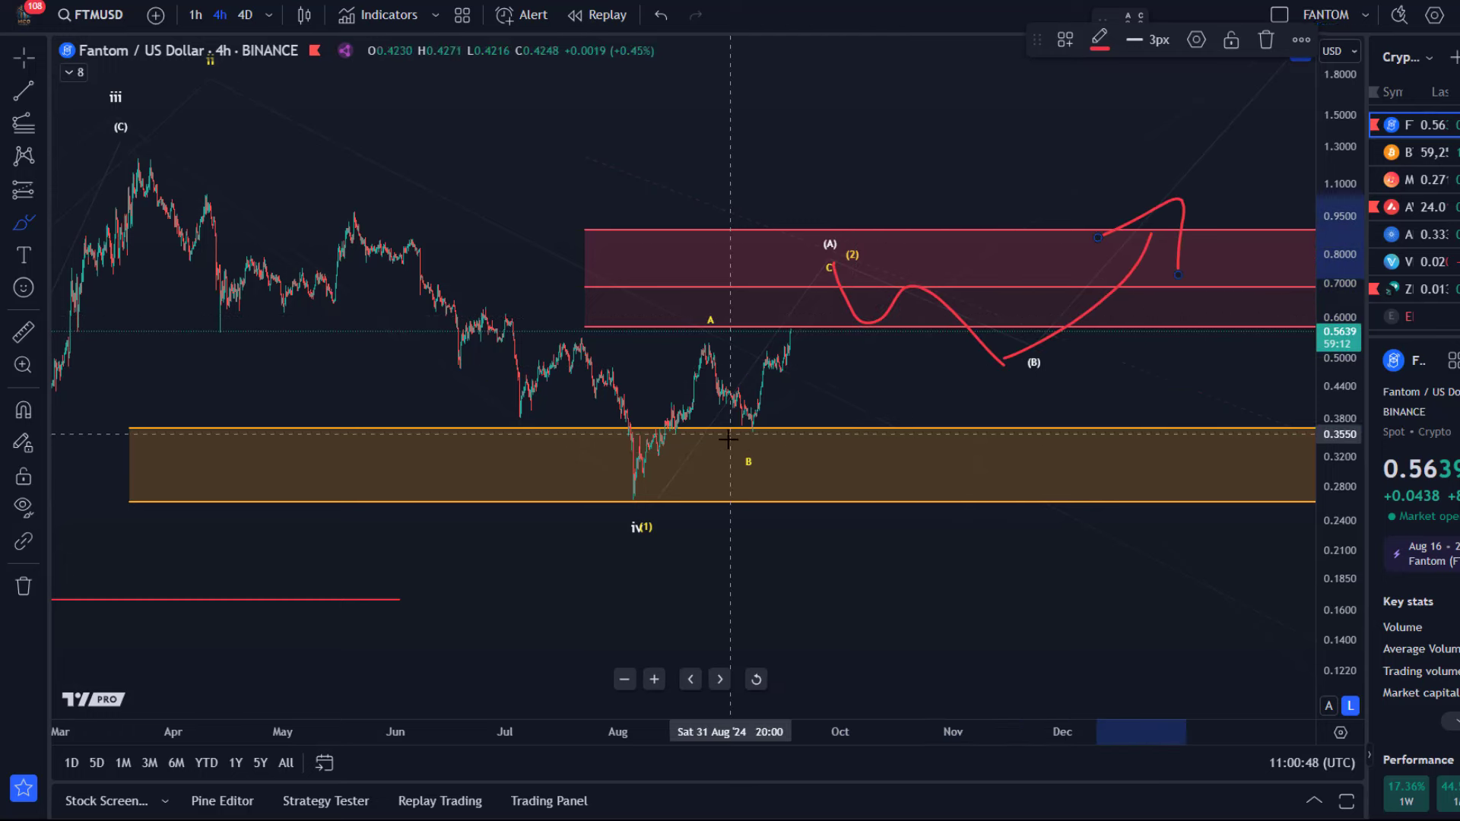
{"action": "mouse_move", "coordinate": [730, 439]}
{"action": "left_mouse_down"}
{"action": "mouse_move", "coordinate": [792, 410]}
{"action": "mouse_move", "coordinate": [773, 420]}
{"action": "left_mouse_up"}
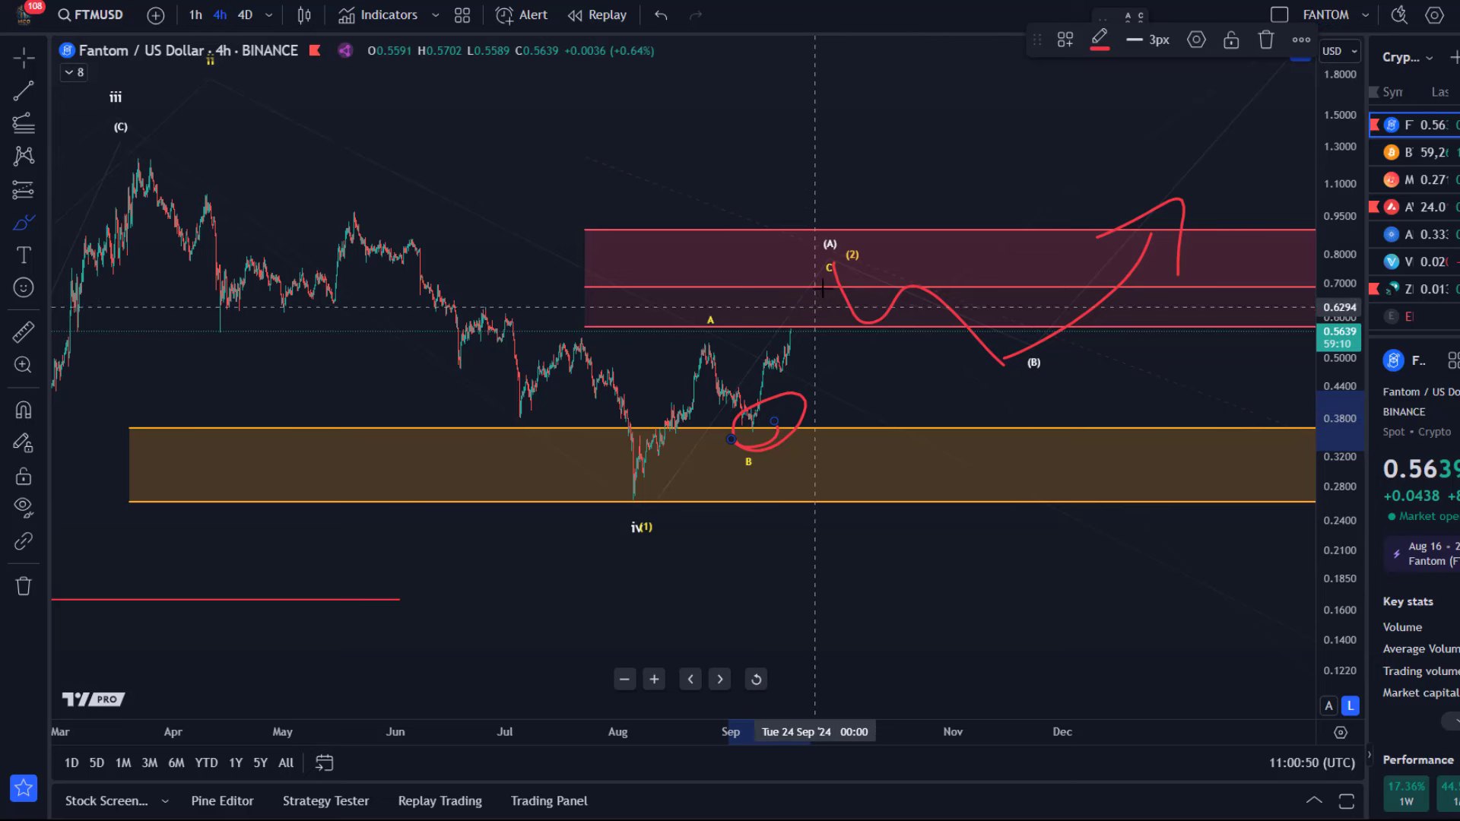
{"action": "left_click", "coordinate": [664, 18]}
{"action": "left_click", "coordinate": [667, 20]}
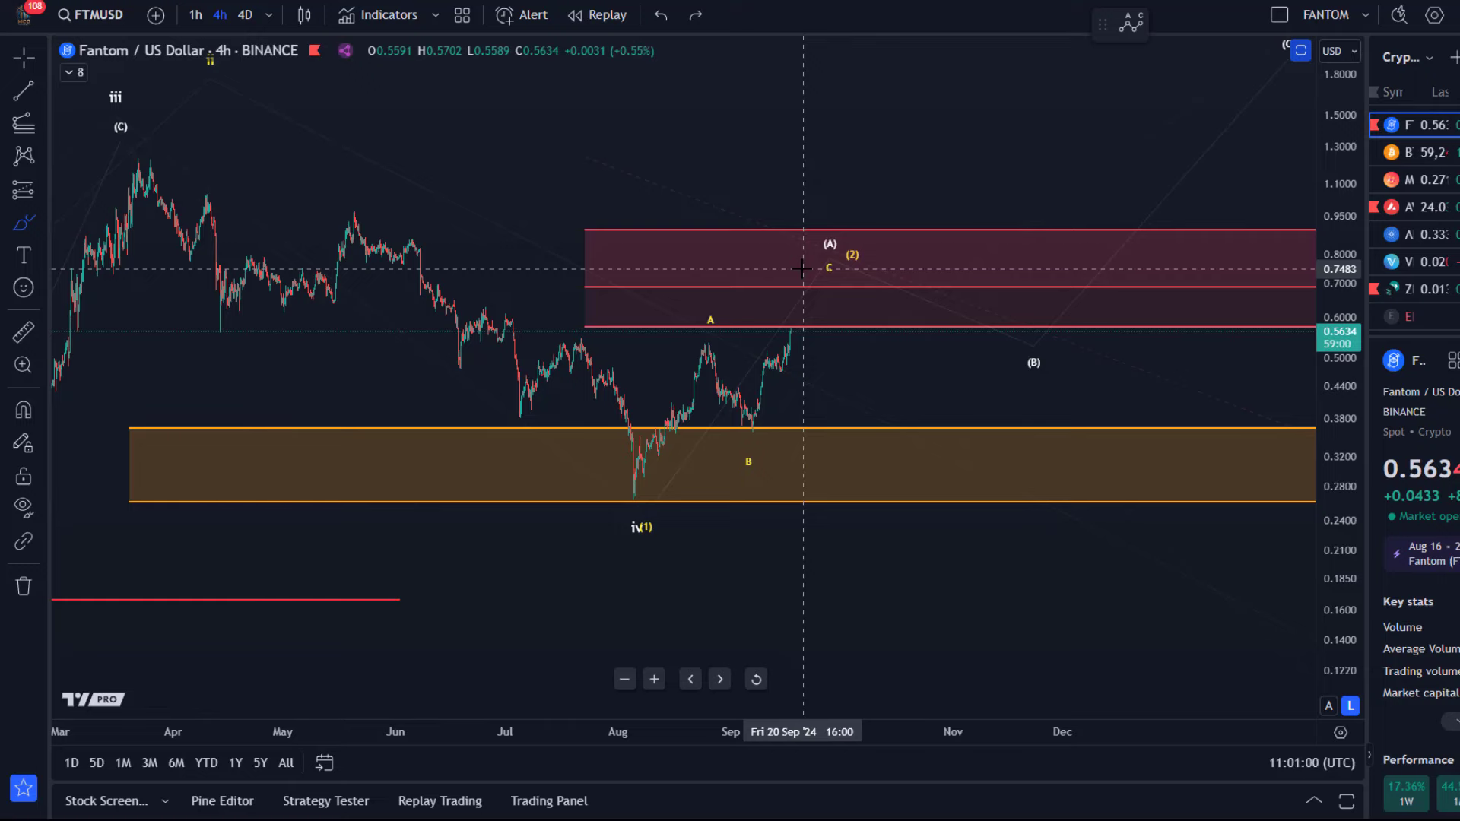
Draw a trend-based Fib extension from the August low through the August high to the B pullback
{"action": "scroll", "coordinate": [802, 269], "scroll_direction": "down", "scroll_amount": 3}
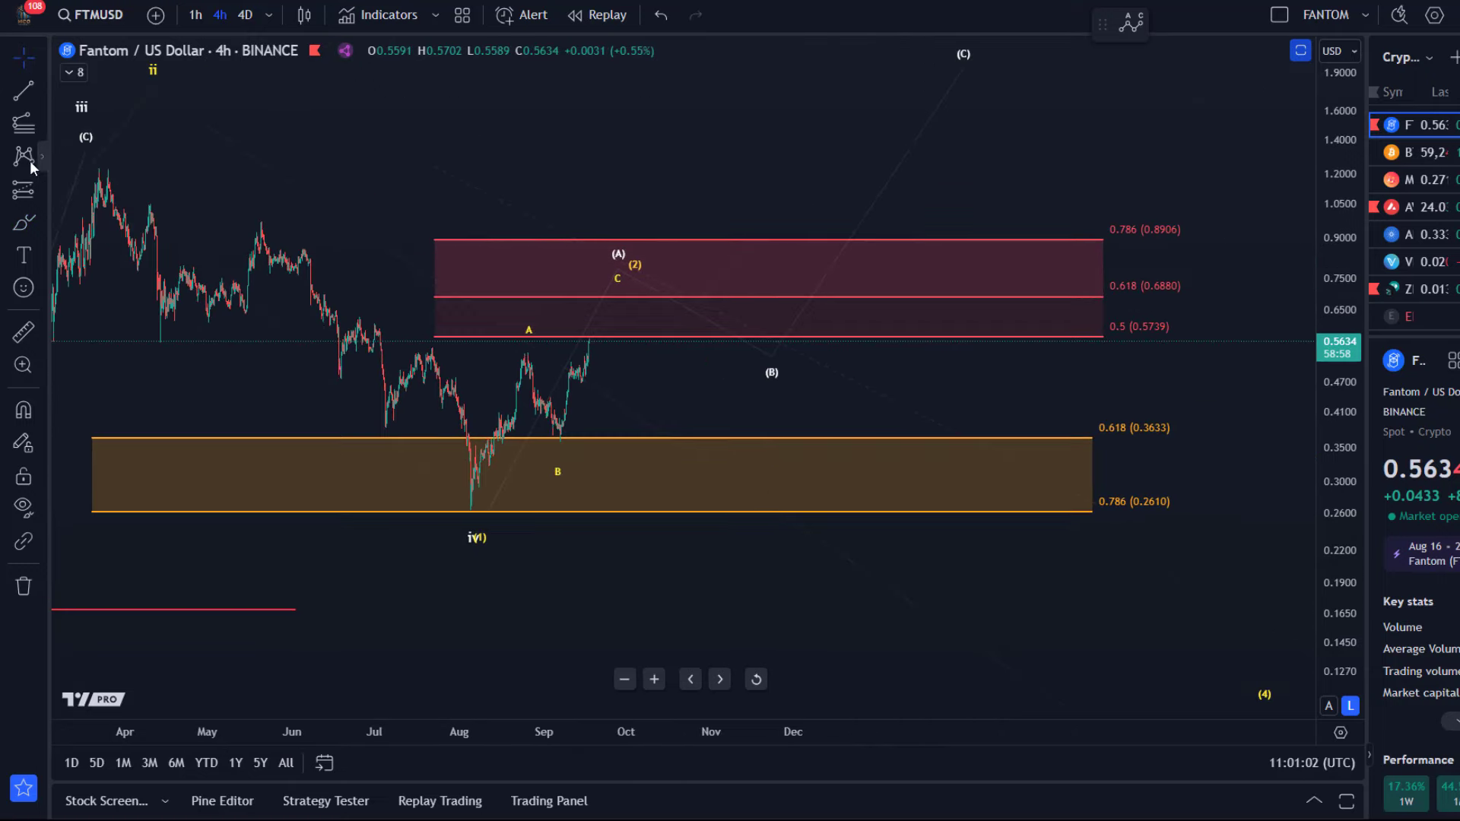
{"action": "left_click", "coordinate": [33, 130]}
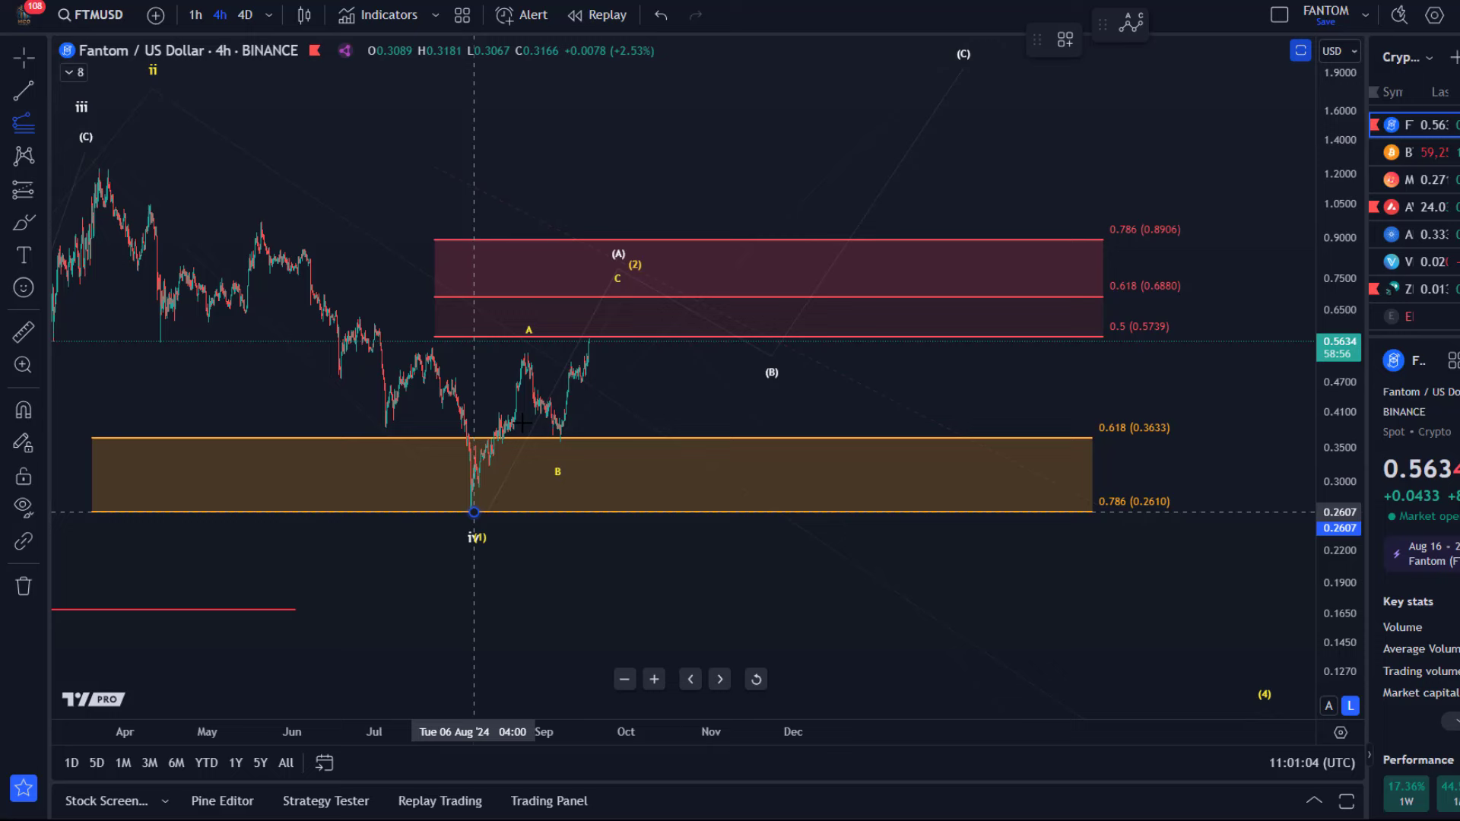
{"action": "left_click", "coordinate": [520, 353]}
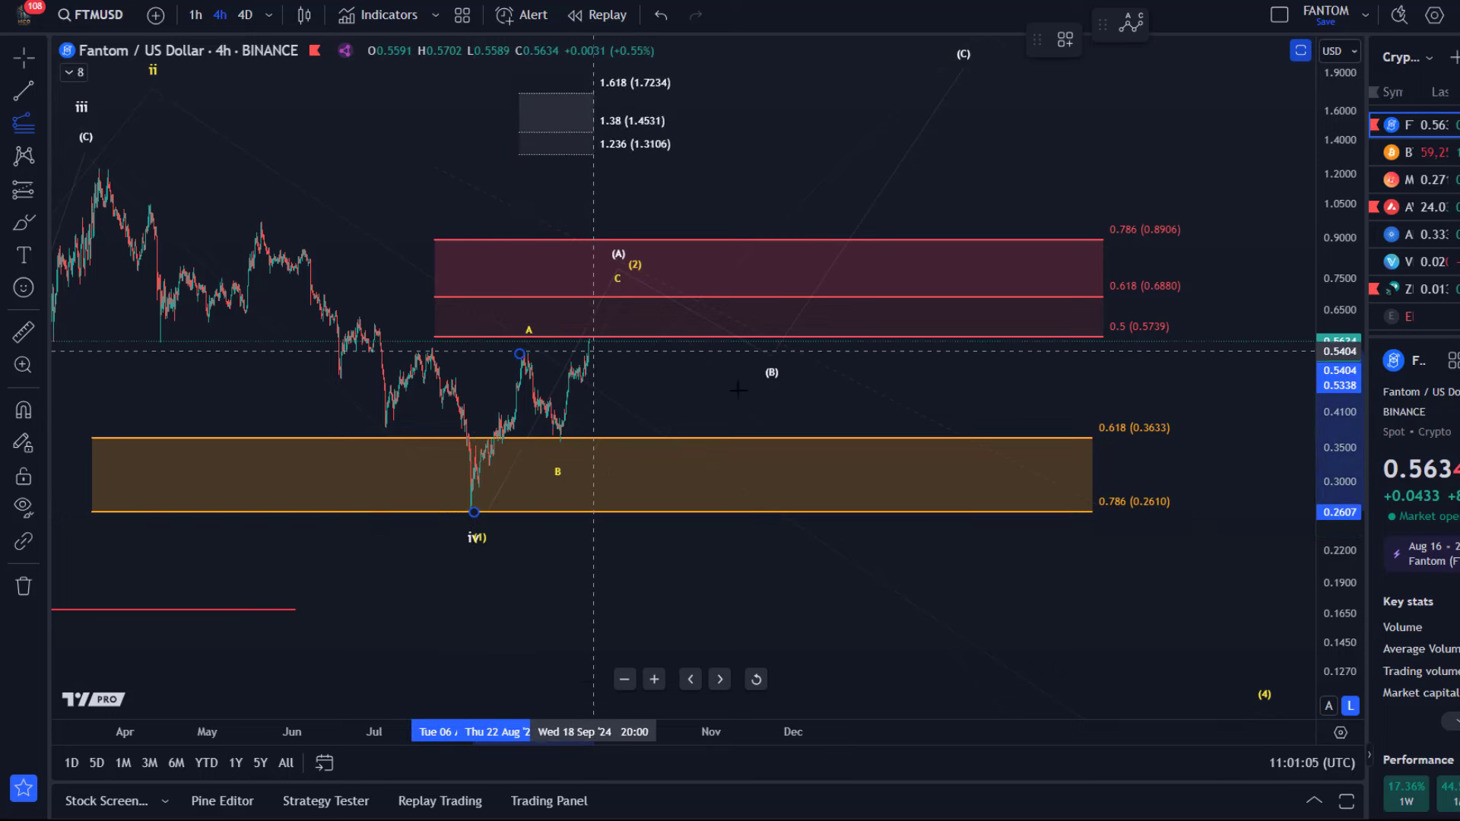
{"action": "left_click", "coordinate": [789, 442]}
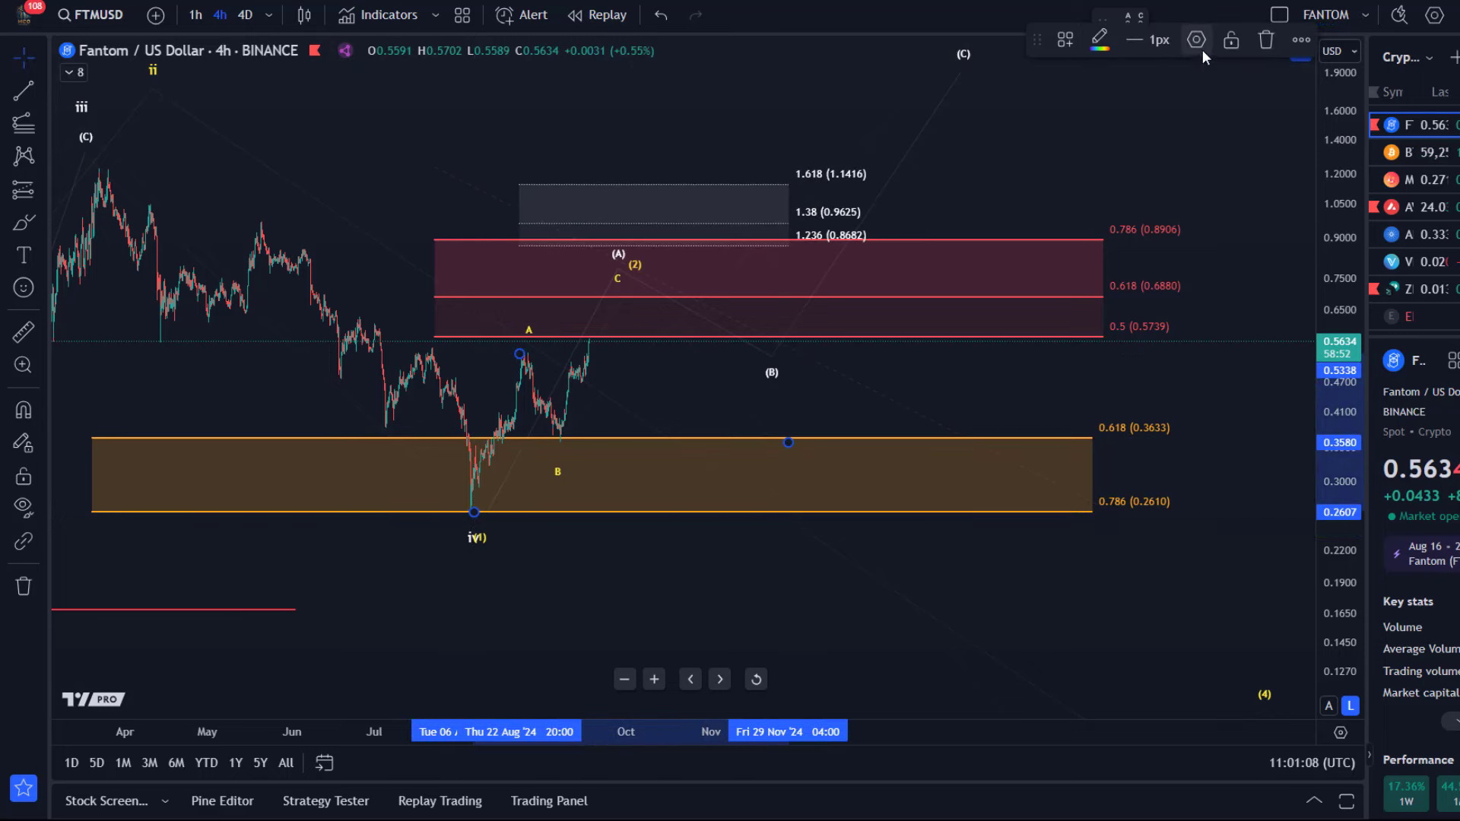
Set the extension to show only the 1 level, turning off 1.236, 1.38 and 1.618
{"action": "left_click", "coordinate": [1197, 41]}
{"action": "left_click", "coordinate": [616, 443]}
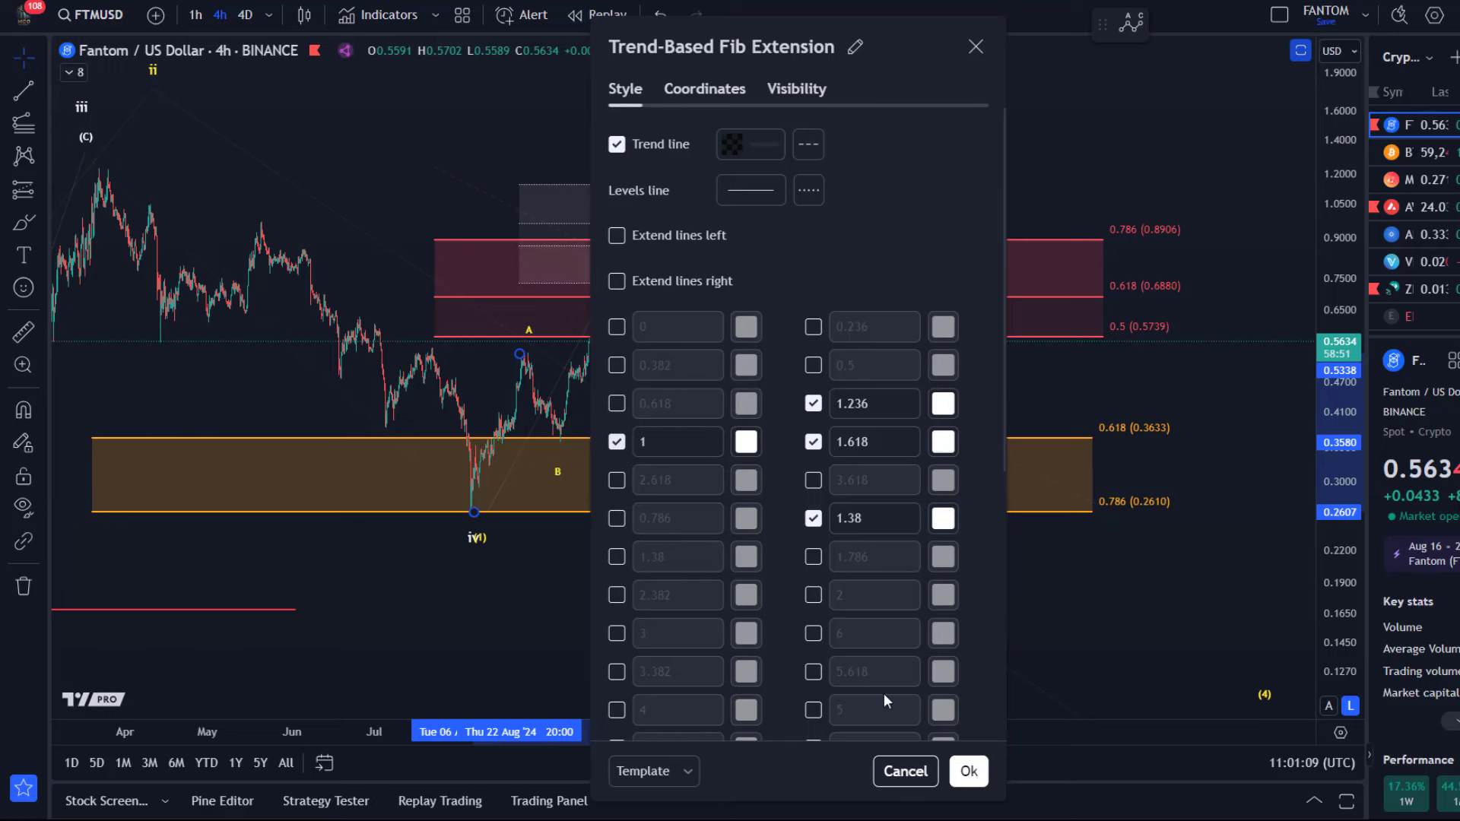
{"action": "left_click", "coordinate": [969, 772]}
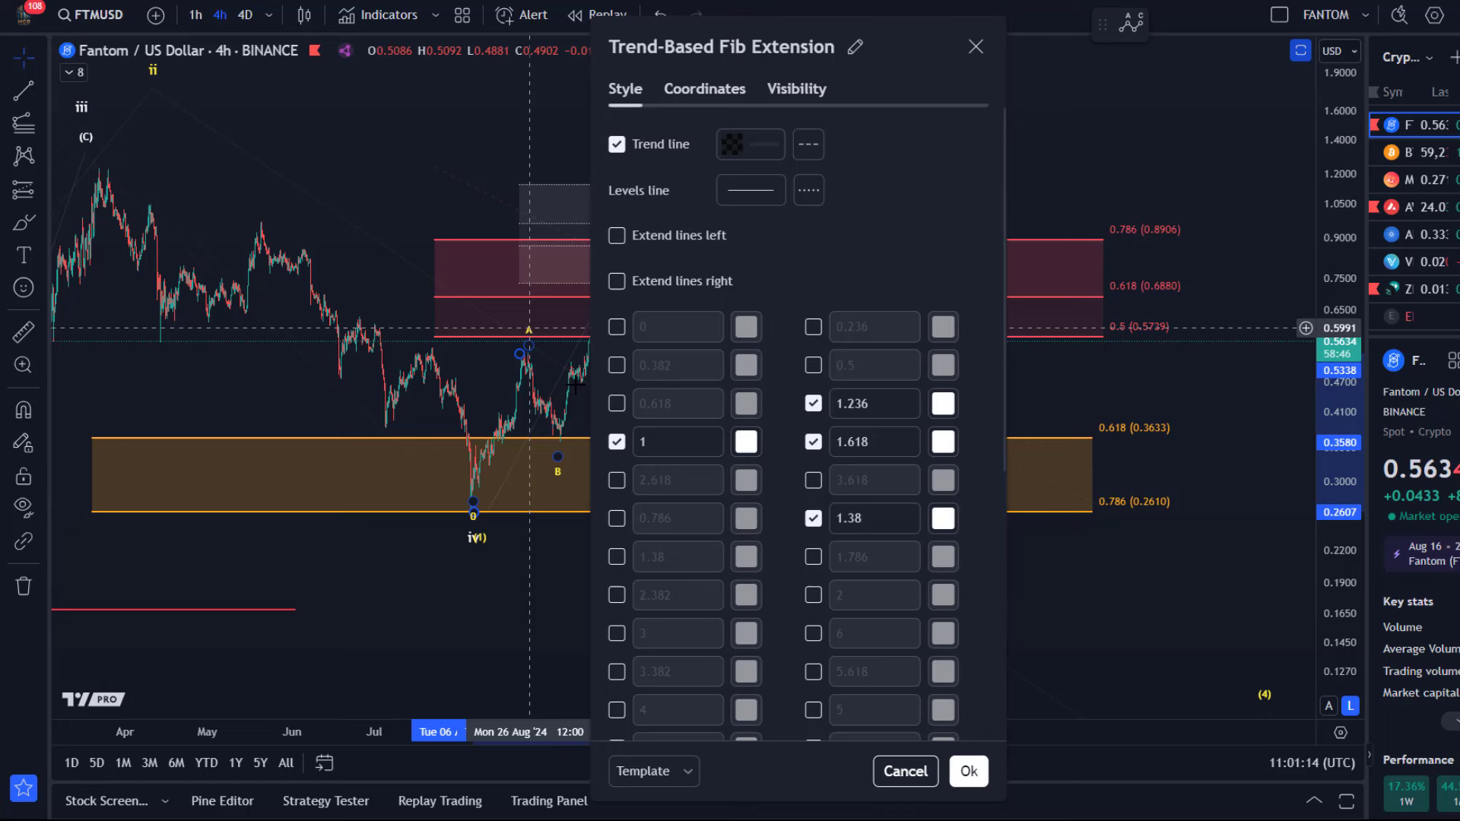
{"action": "left_click", "coordinate": [813, 403]}
{"action": "left_click", "coordinate": [813, 441]}
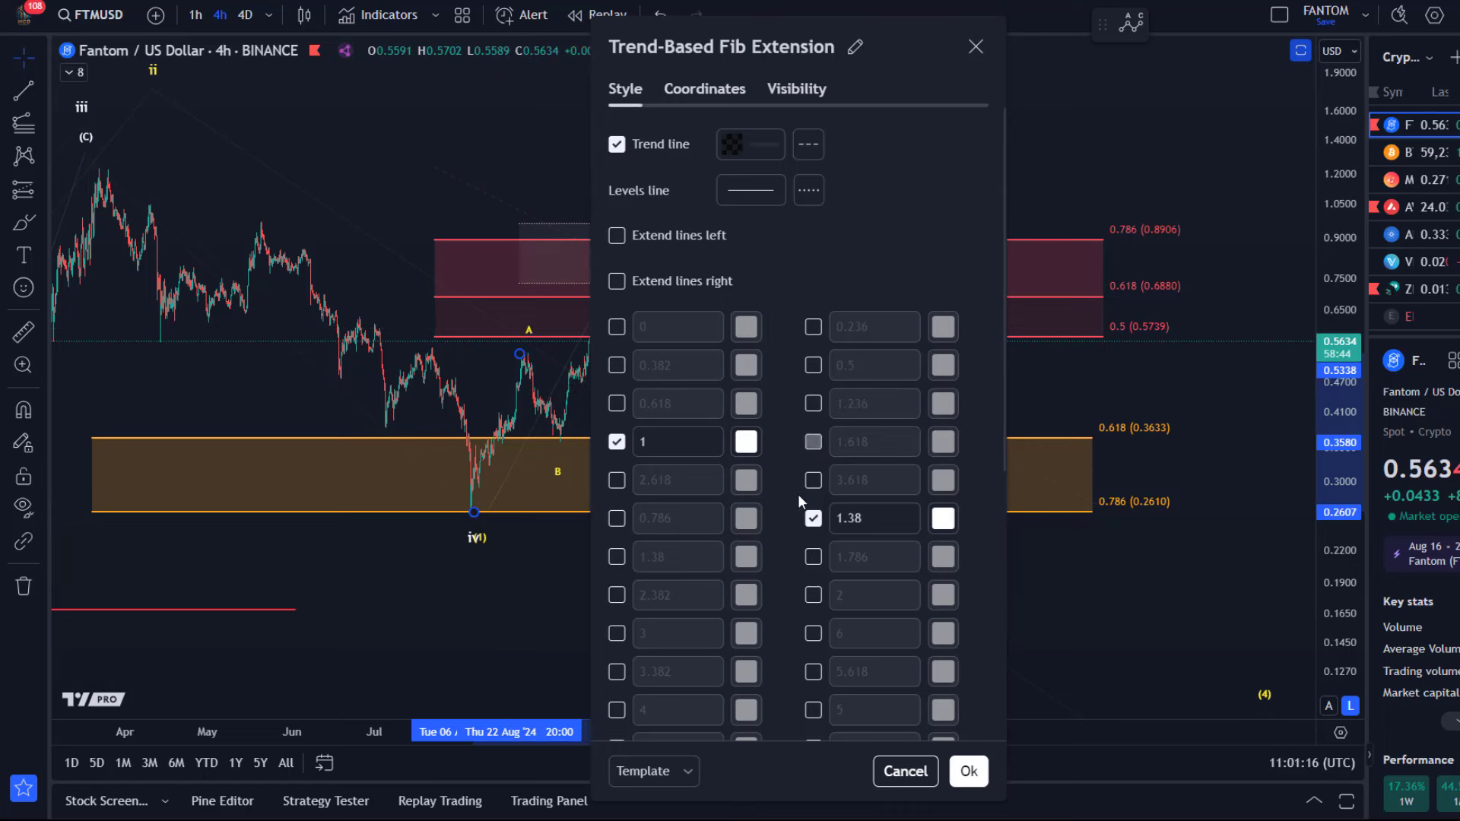
{"action": "left_click", "coordinate": [812, 517]}
{"action": "left_click", "coordinate": [966, 771]}
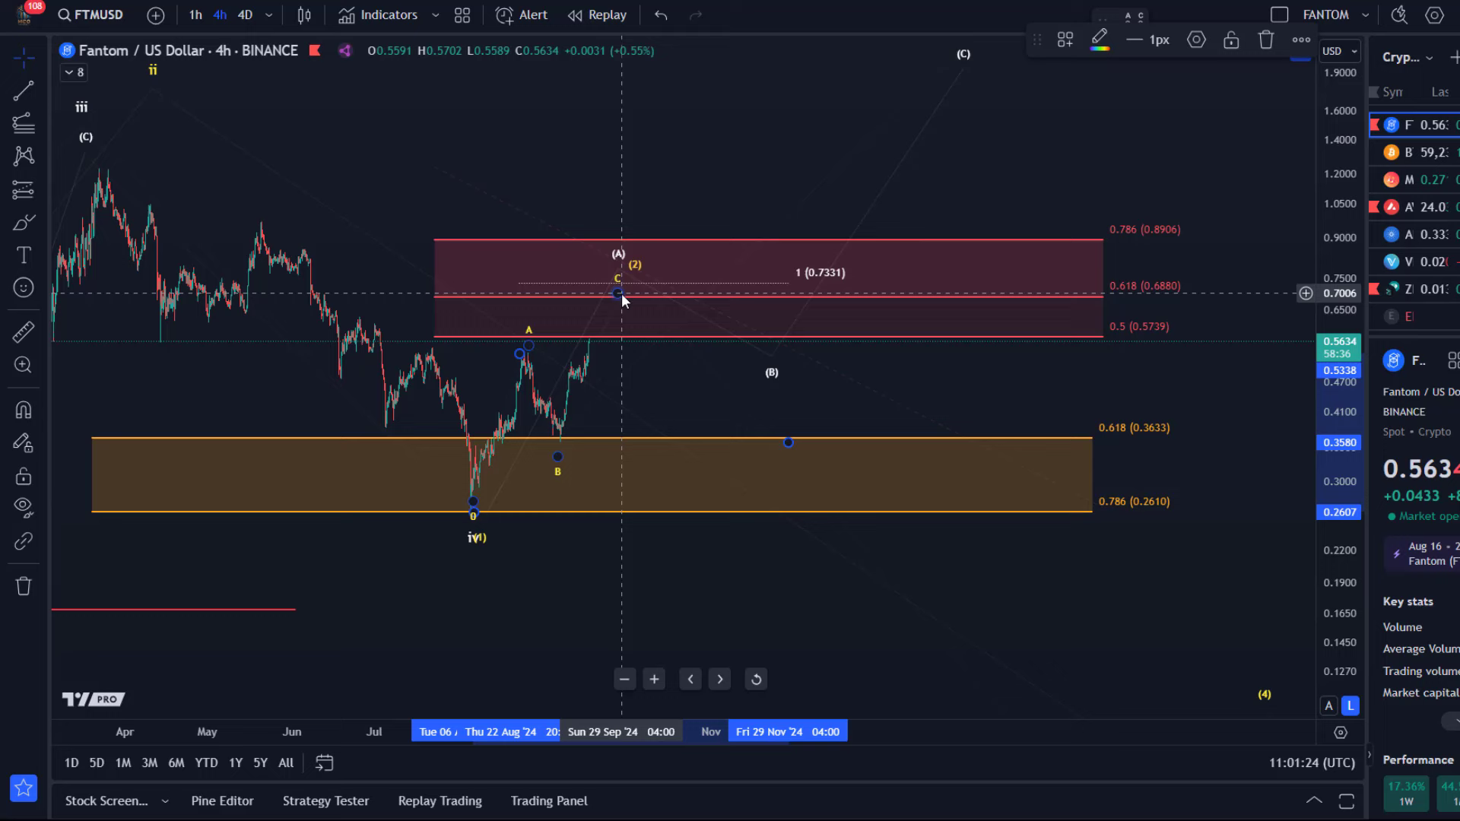
Move the (A)-(B)-(C) projection's (B) point down to about 0.46
{"action": "left_click", "coordinate": [622, 292]}
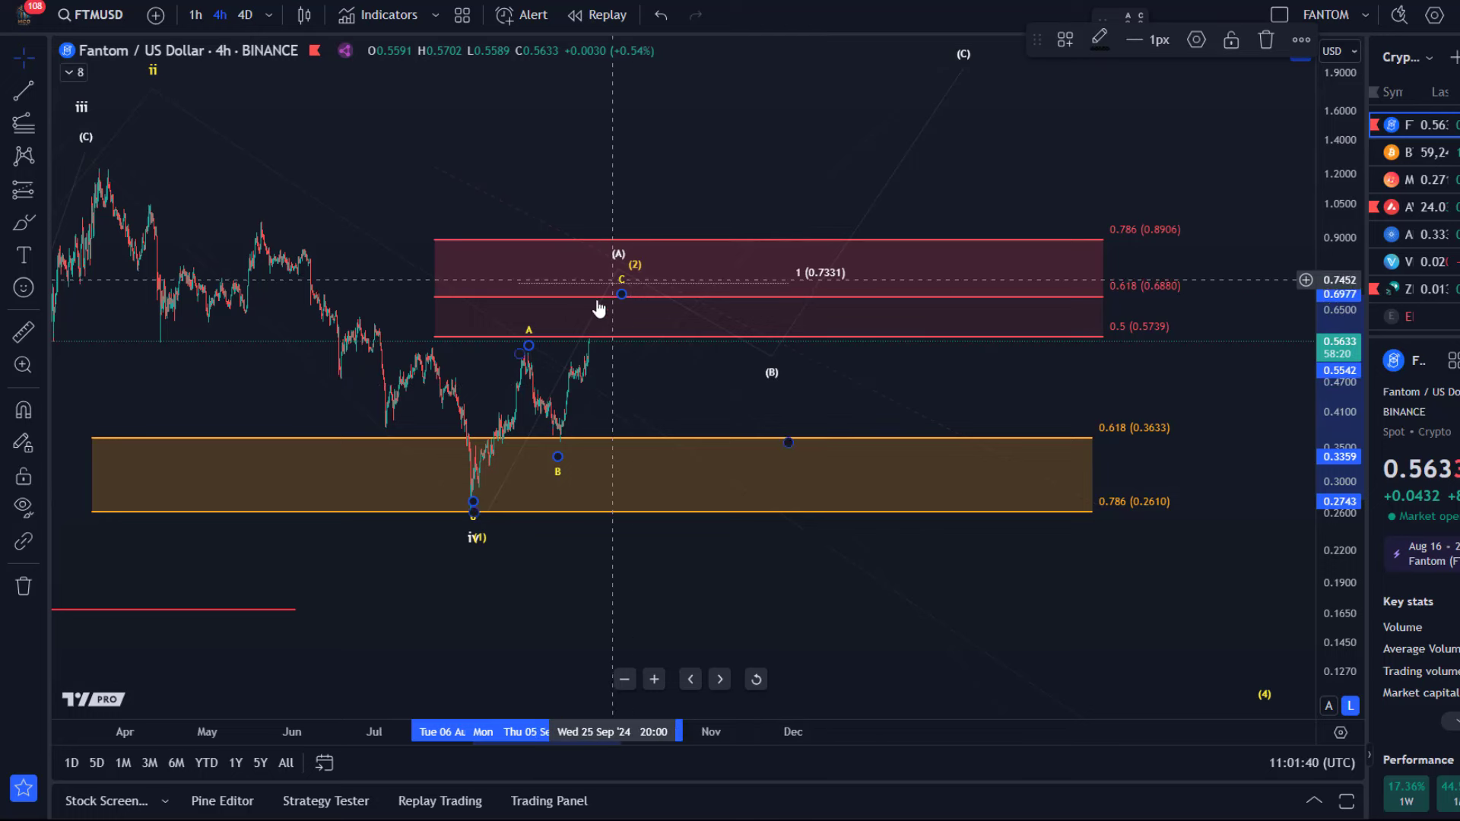
{"action": "mouse_move", "coordinate": [772, 356]}
{"action": "left_mouse_down"}
{"action": "mouse_move", "coordinate": [728, 409]}
{"action": "mouse_move", "coordinate": [738, 388]}
{"action": "left_mouse_up"}
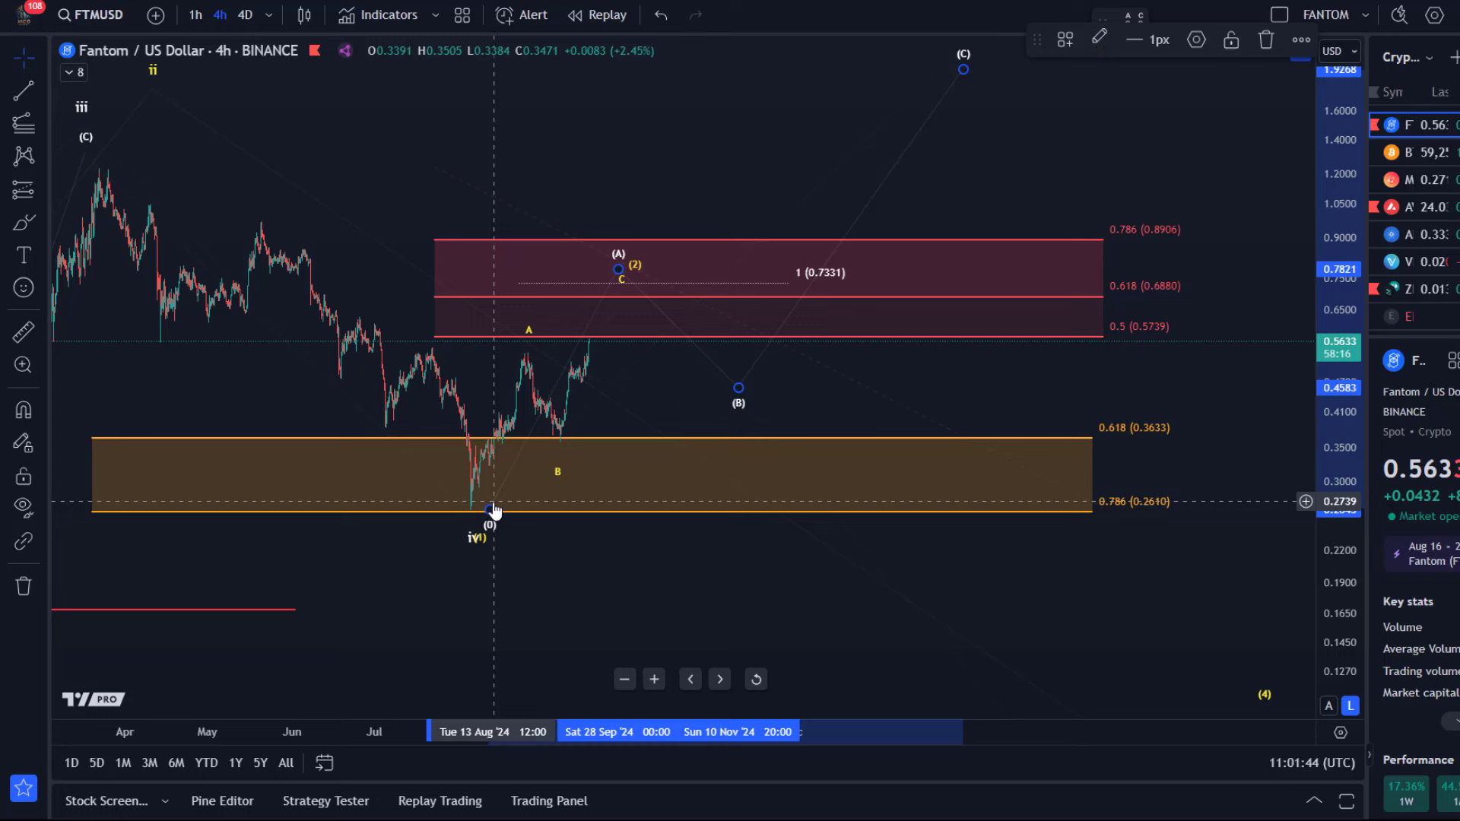